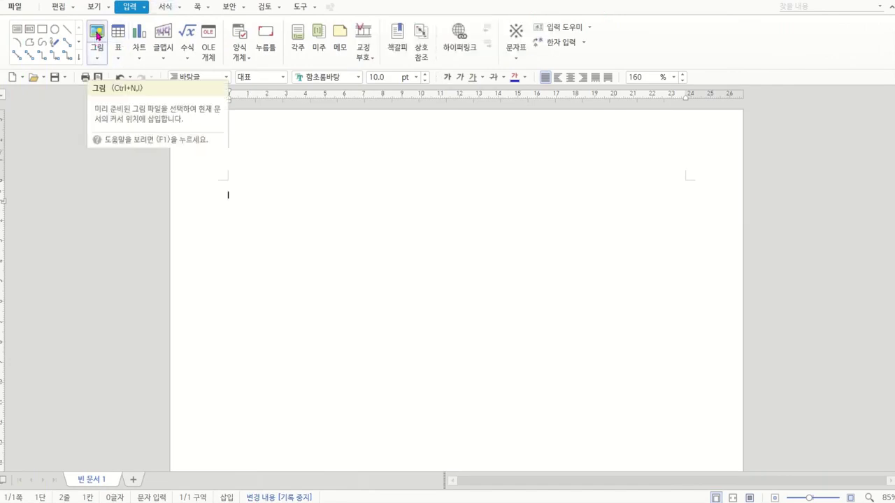
- Insert a 글맵시 (WordArt) object with the text "개체" using the default shape and font
left_click(163, 46)
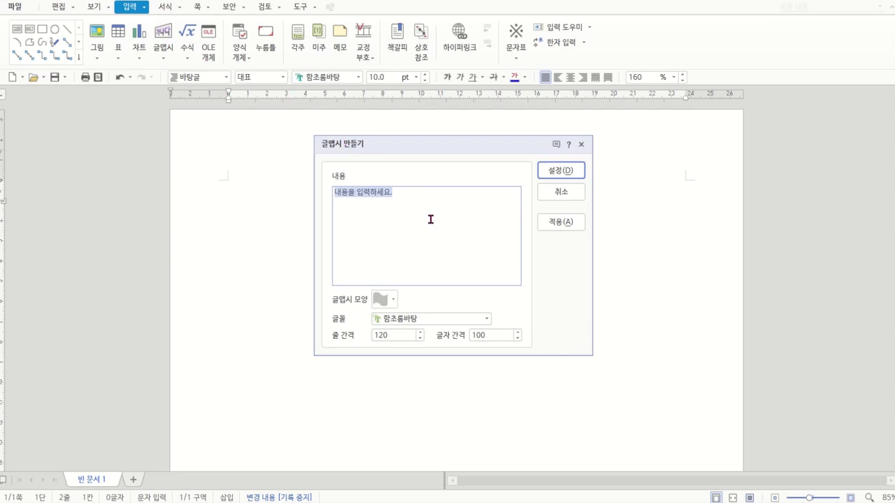
type("만드")
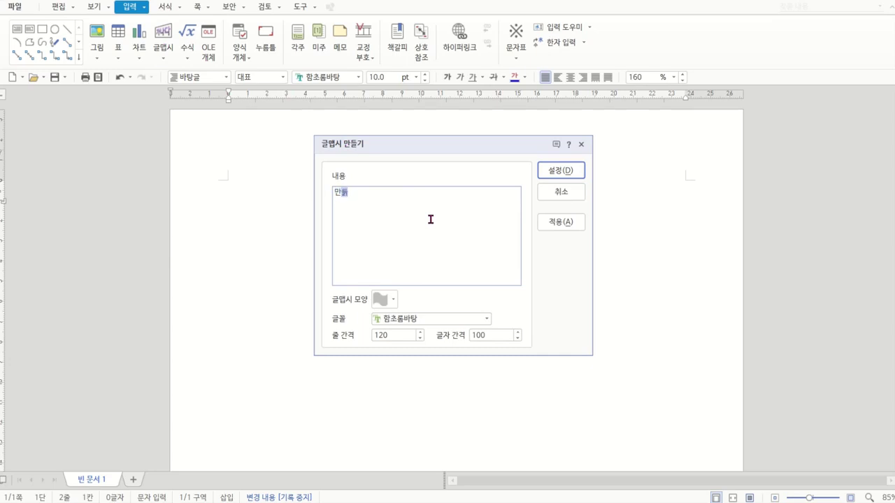
key("BackSpace")
key("BackSpace")
key("BackSpace")
key("BackSpace")
type("개ㅊ")
left_click(560, 171)
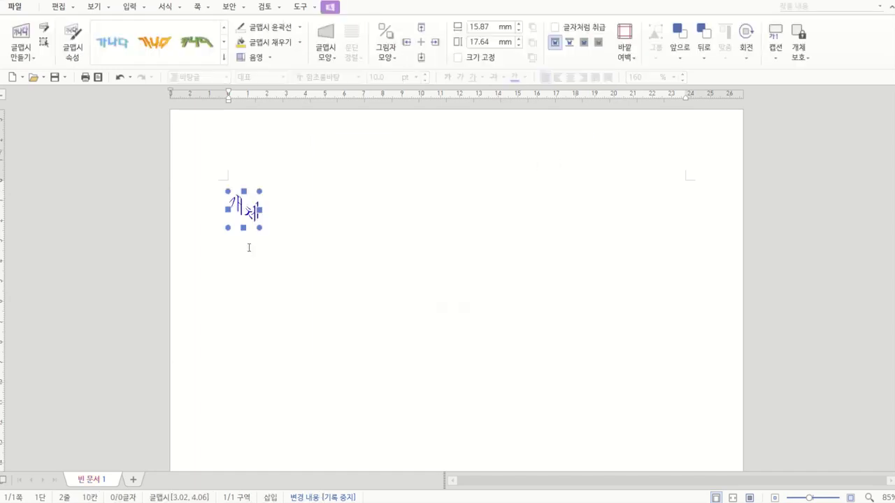
- Enlarge the "개체" 글맵시 to about 63 × 43 mm and move it slightly right and down on the page
left_click_drag(258, 230, 350, 279)
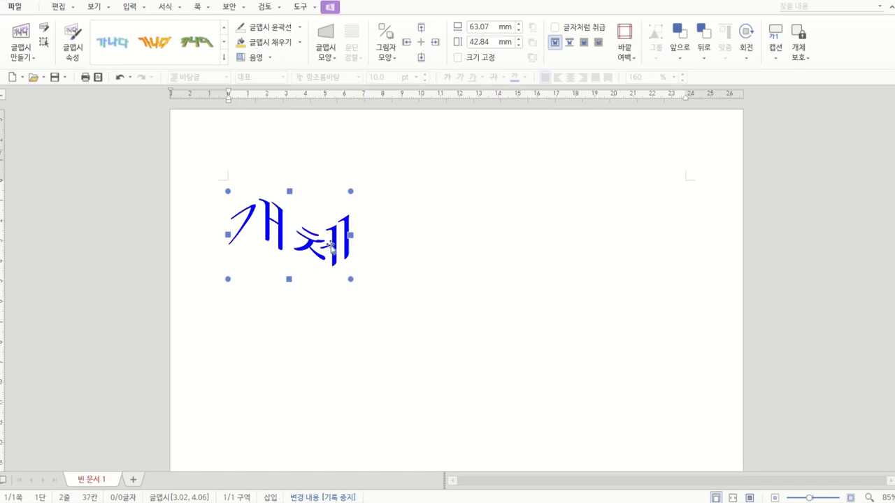
left_click_drag(322, 239, 363, 253)
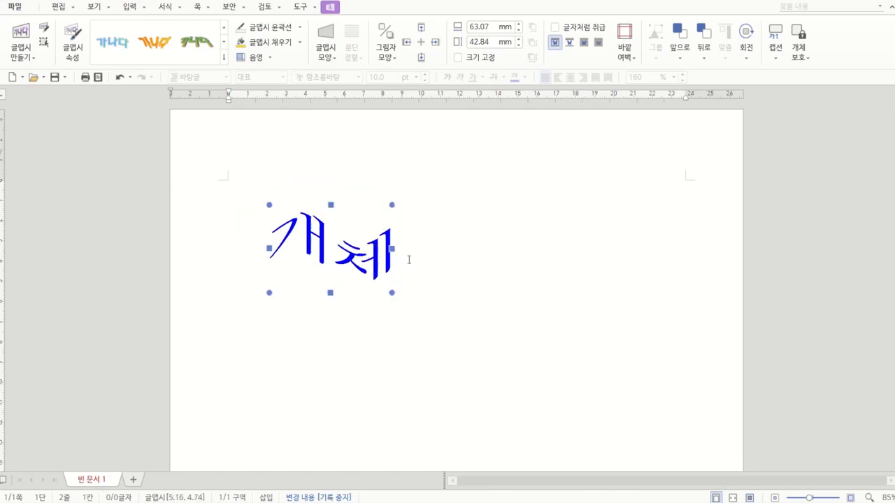
- In the object properties of the "개체" 글맵시, choose green as the fill's face colour
double_click(364, 255)
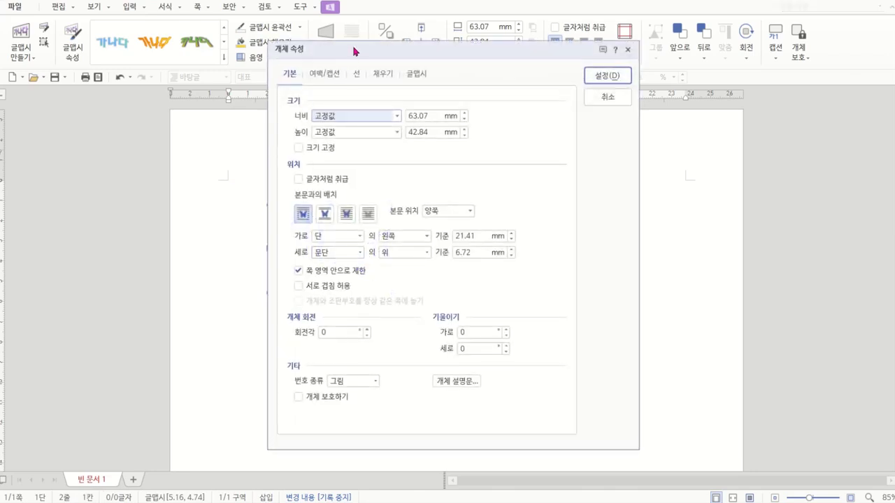
left_click_drag(354, 52, 565, 80)
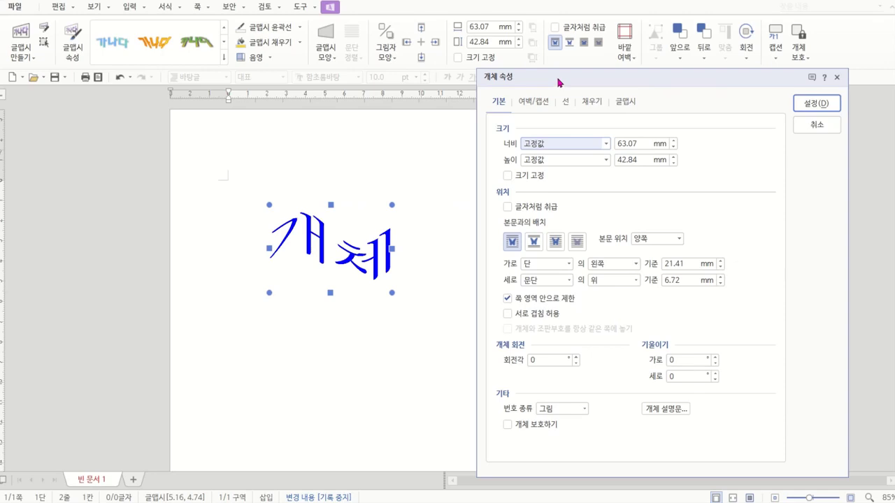
left_click_drag(548, 83, 527, 105)
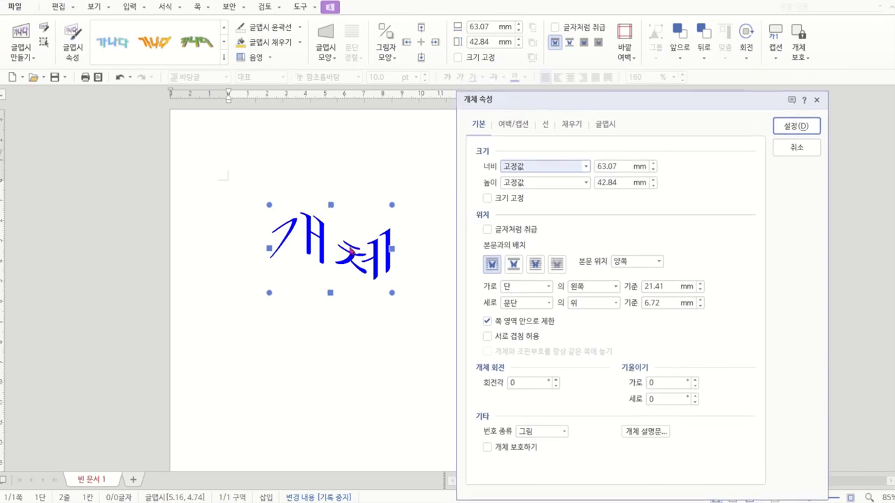
left_click(574, 123)
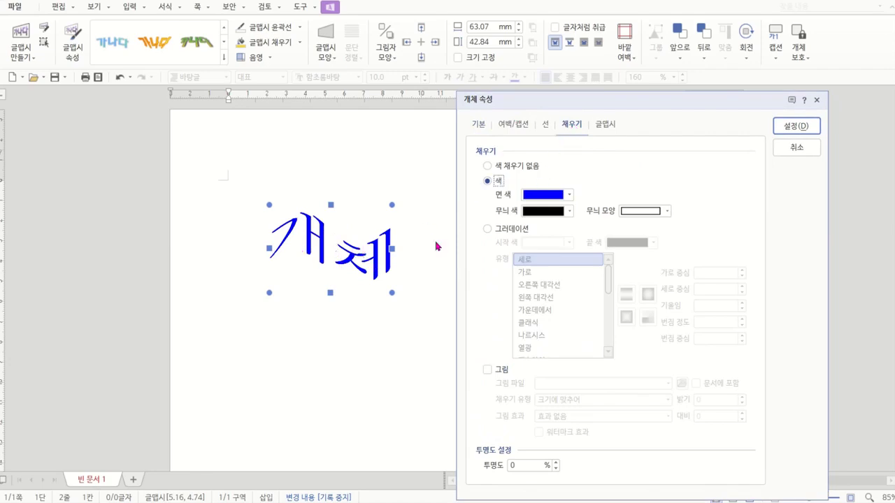
left_click(568, 195)
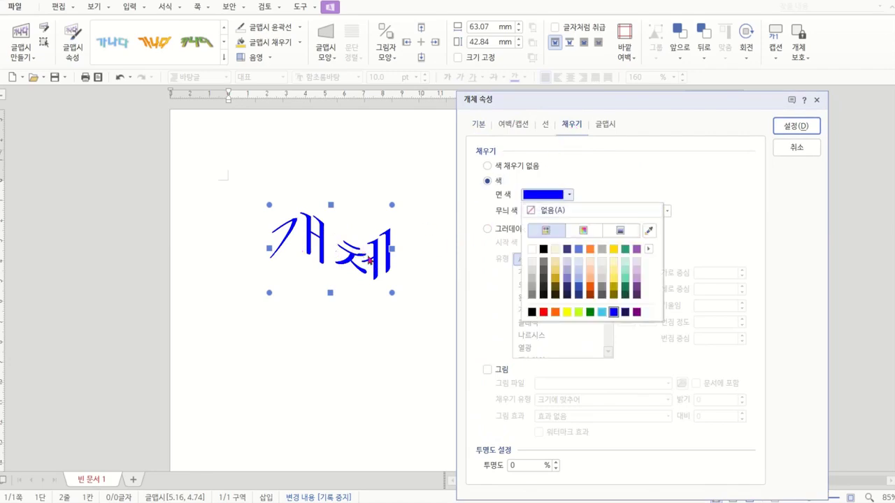
left_click(624, 249)
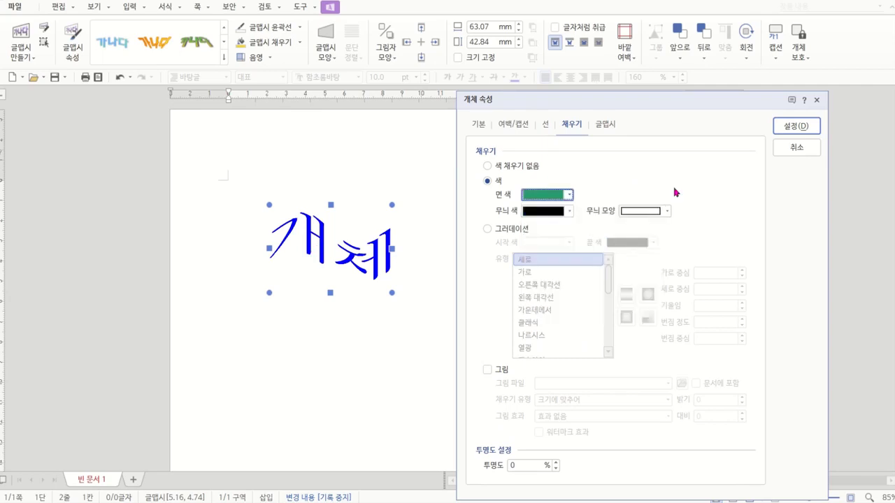
- Change the 글맵시 text to "컴퓨터", give it the shape with inward-curving upper and lower edges, and apply the properties
left_click(605, 126)
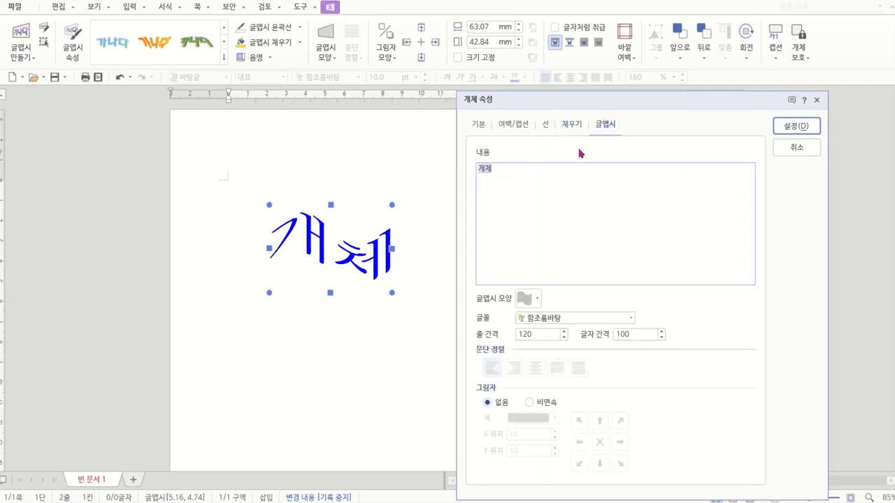
type("컴퓨터")
left_click(537, 300)
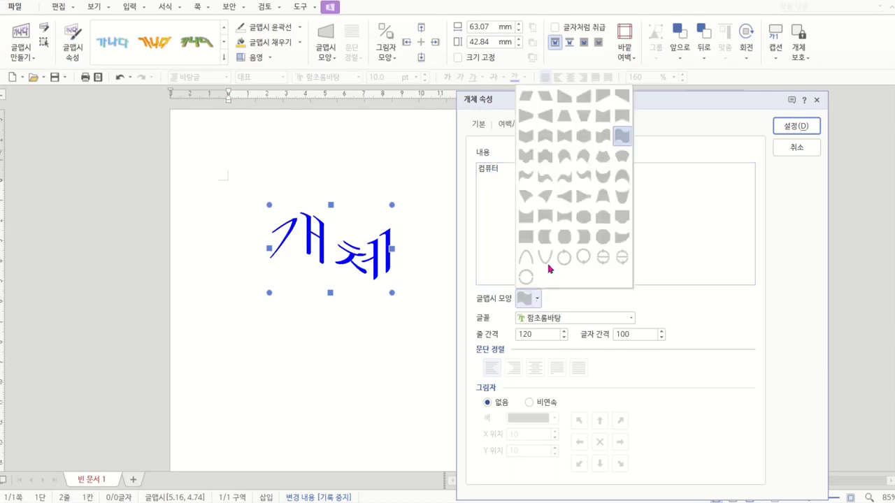
left_click(565, 218)
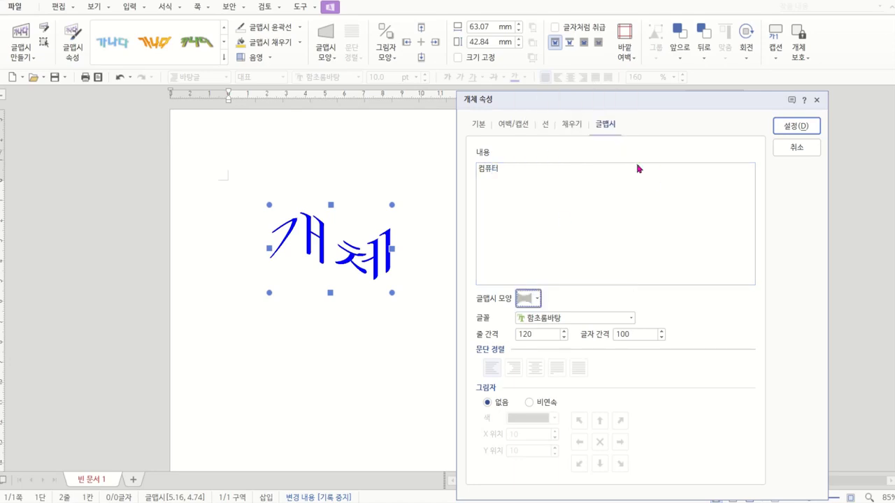
left_click(795, 126)
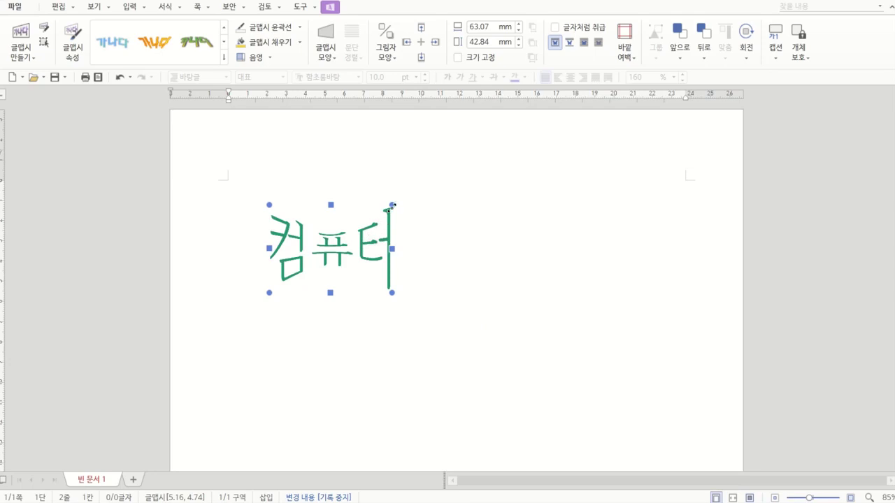
left_click(478, 196)
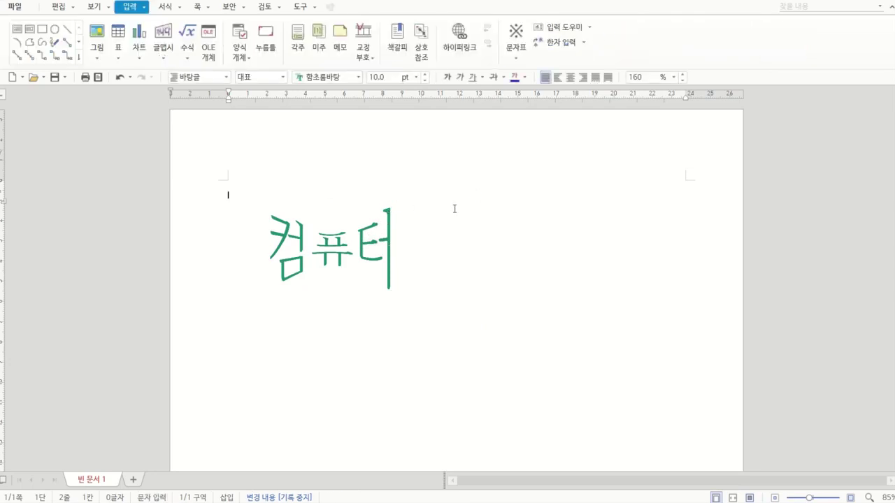
left_click(386, 241)
left_click(585, 255)
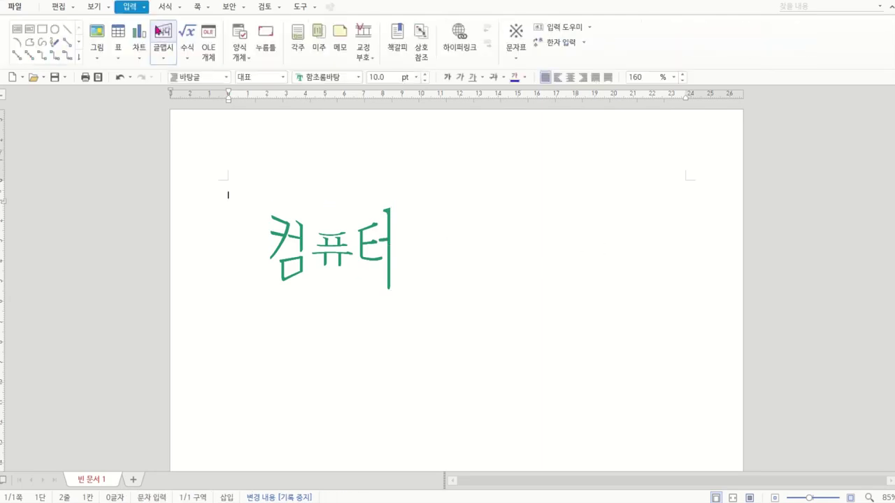
- Draw an ellipse of about 48 × 44 mm to the right of the "컴퓨터" 글맵시
left_click(56, 32)
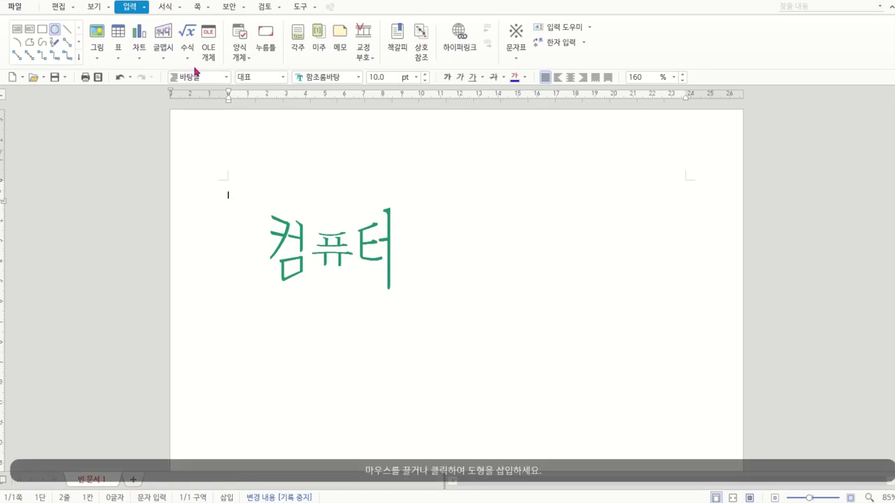
left_click_drag(451, 198, 545, 286)
left_click_drag(515, 244, 504, 244)
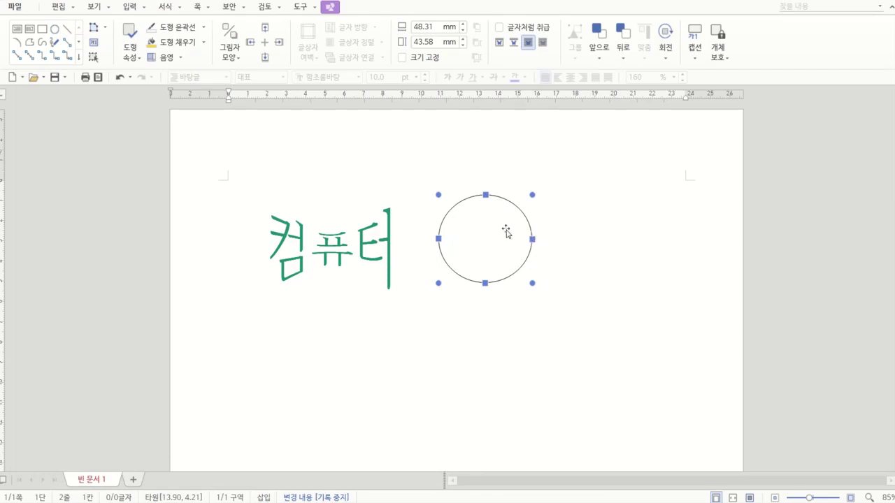
- Fill the ellipse with the solid face colour orange through its object properties
double_click(506, 232)
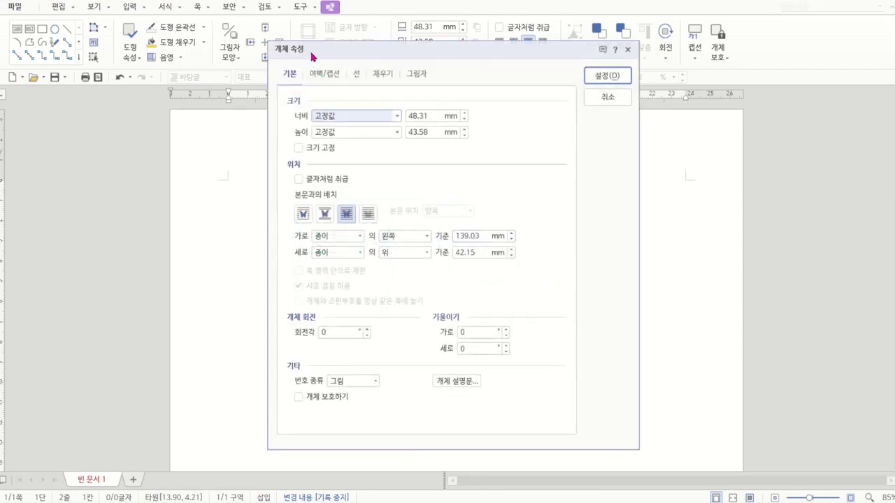
left_click(381, 74)
left_click_drag(382, 51, 723, 72)
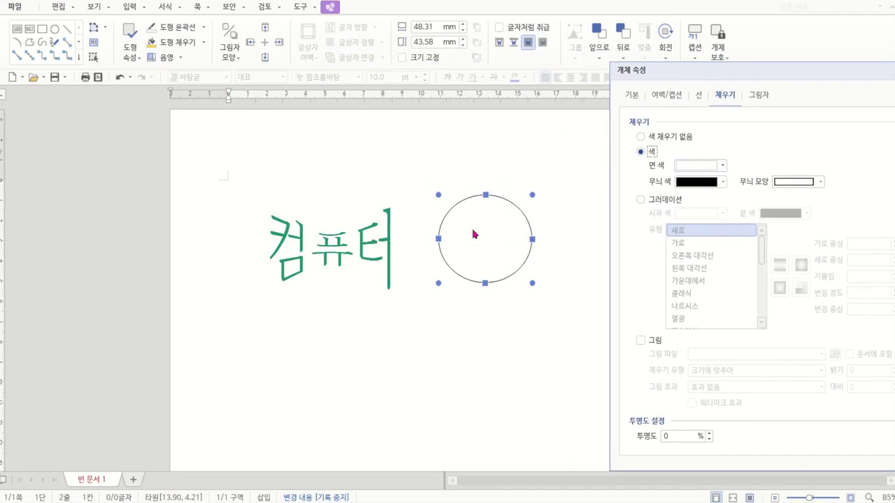
left_click(721, 166)
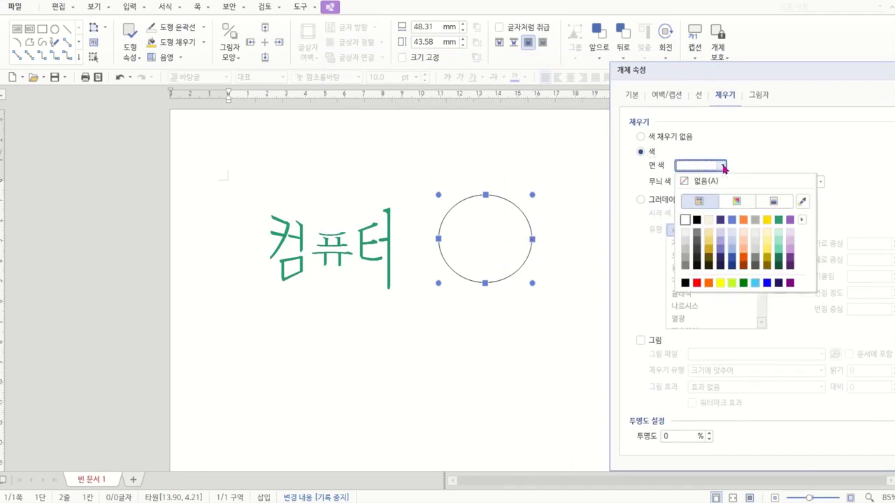
left_click(743, 219)
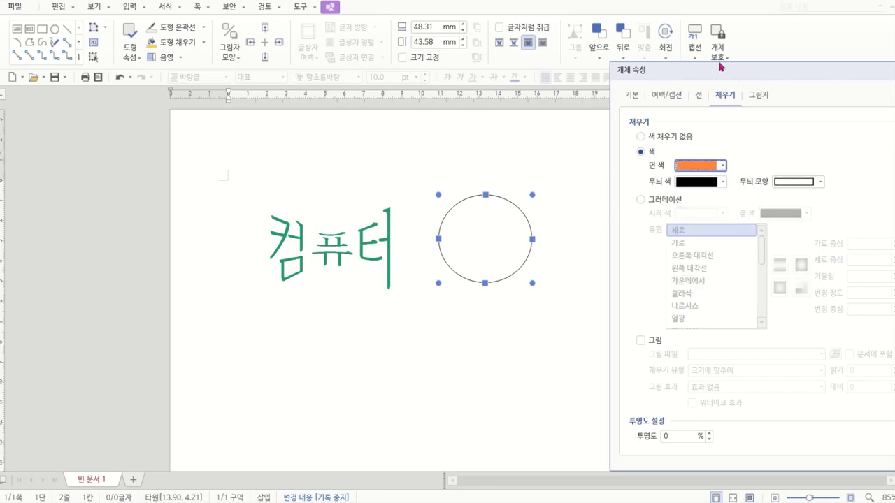
left_click_drag(705, 71, 608, 73)
left_click(831, 99)
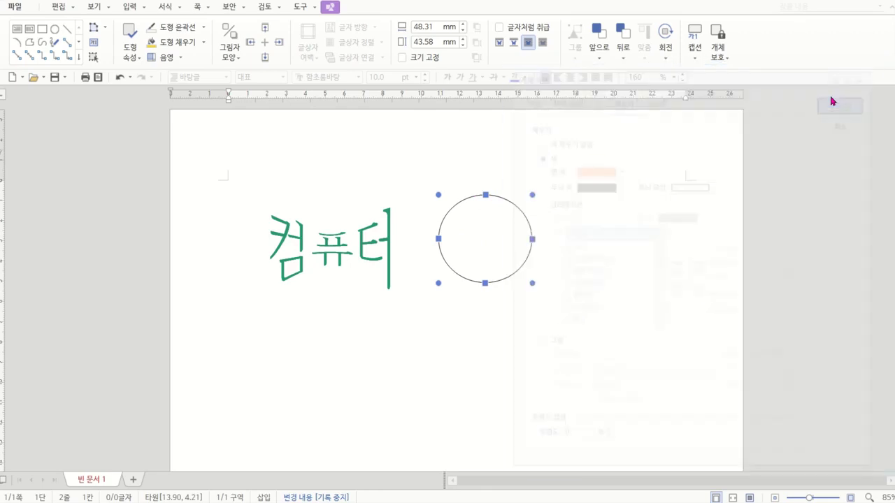
- Give the ellipse a green, round-dotted outline 3.00 mm thick, then deselect it
double_click(490, 213)
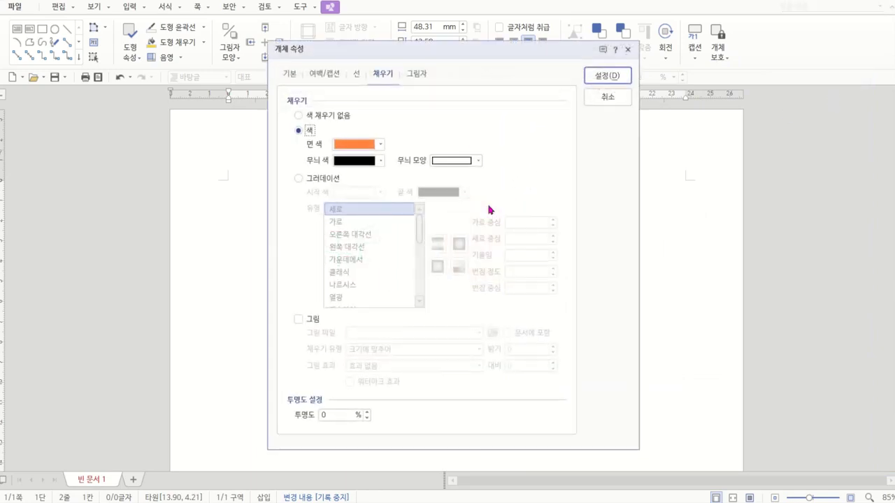
left_click(359, 76)
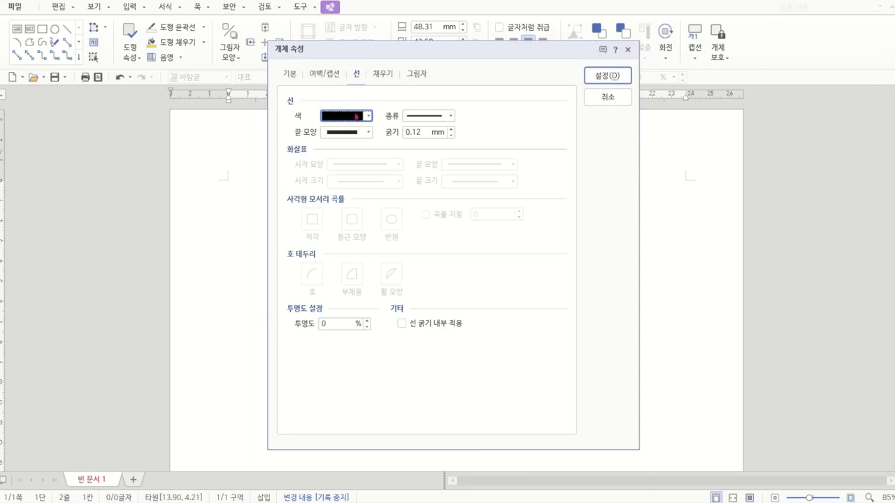
left_click(360, 117)
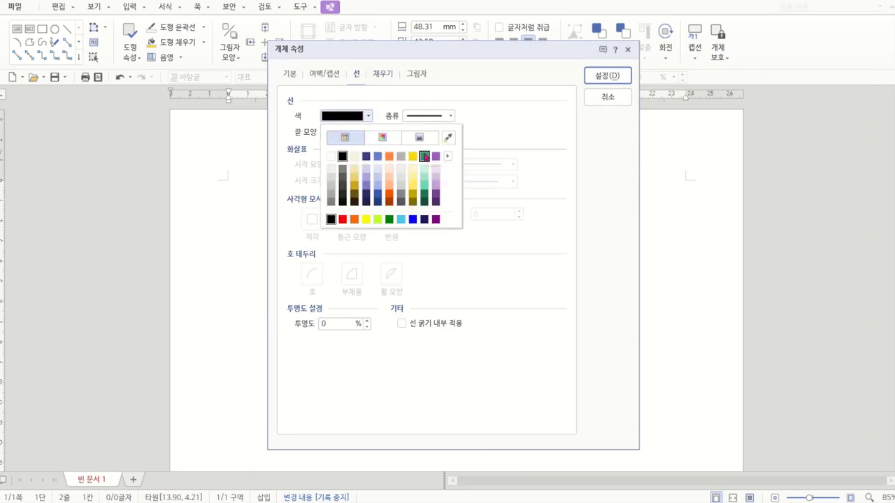
left_click(424, 156)
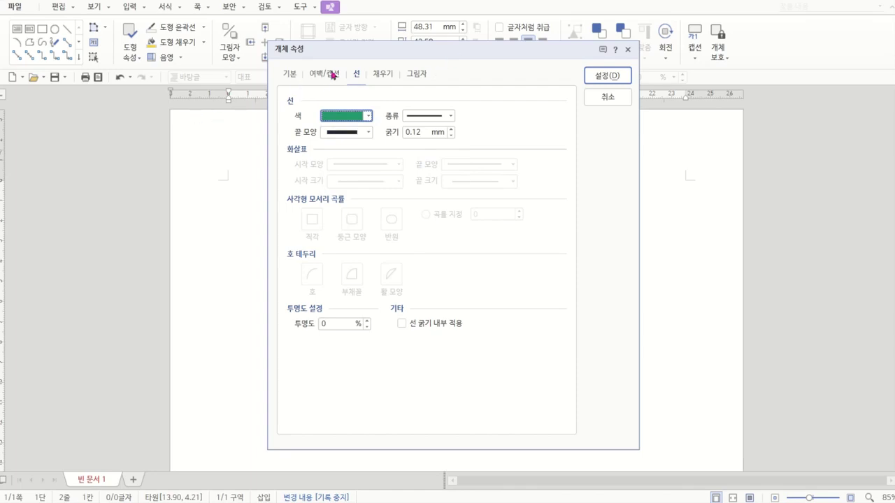
left_click_drag(375, 51, 206, 119)
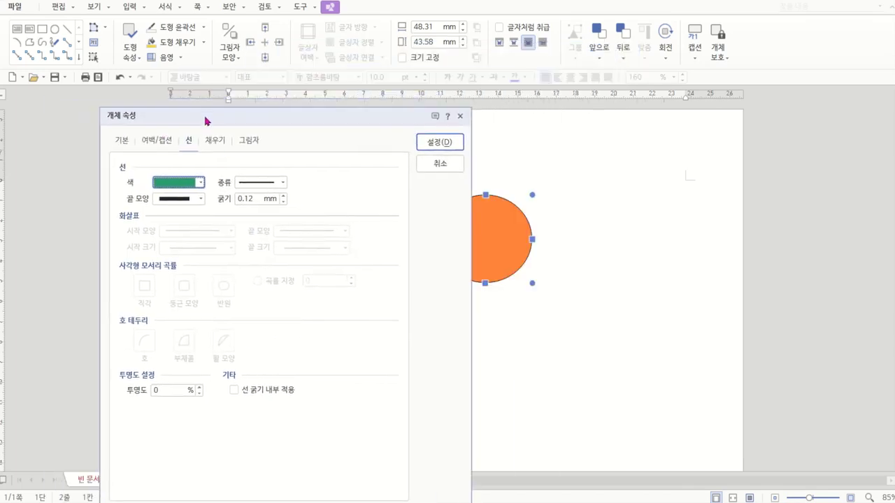
left_click(280, 183)
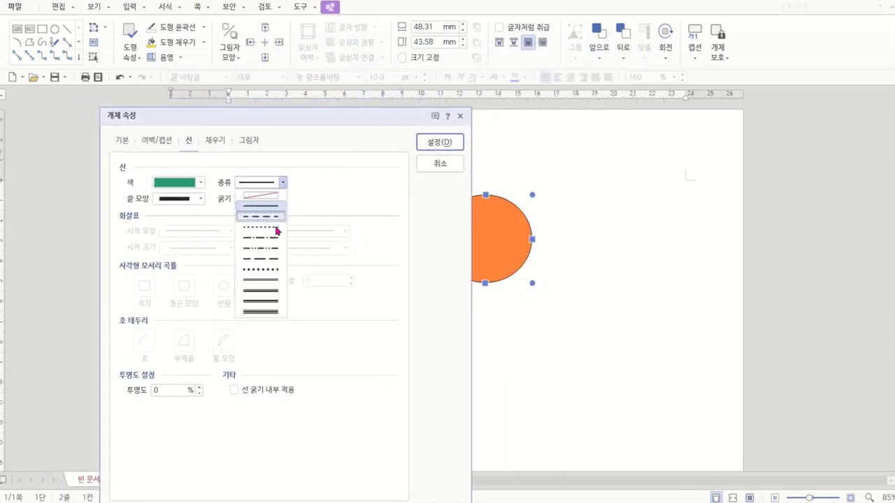
left_click(267, 269)
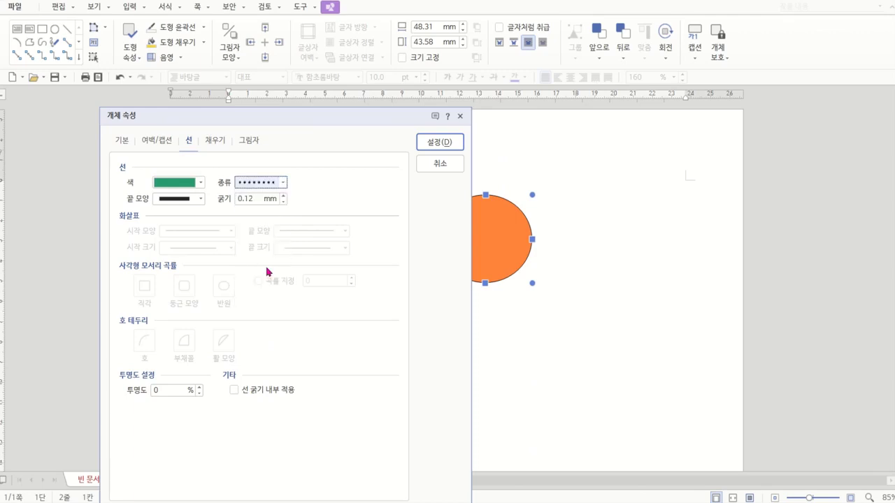
left_click(283, 196)
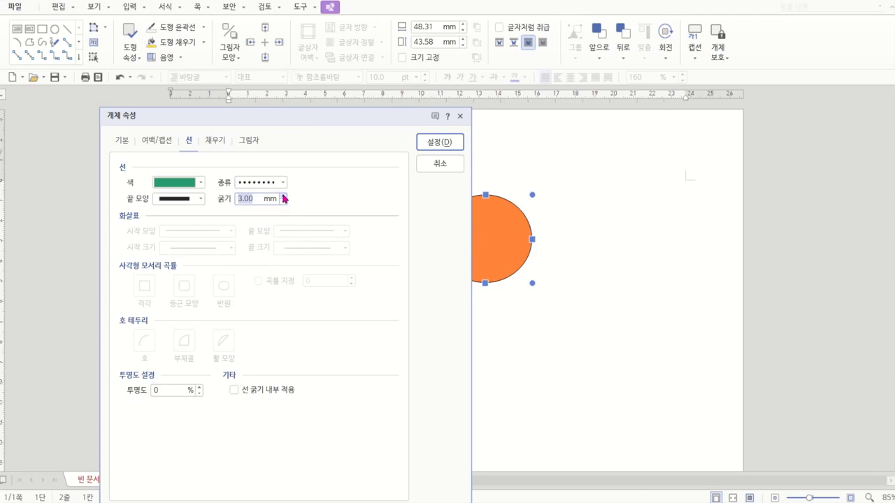
left_click(444, 142)
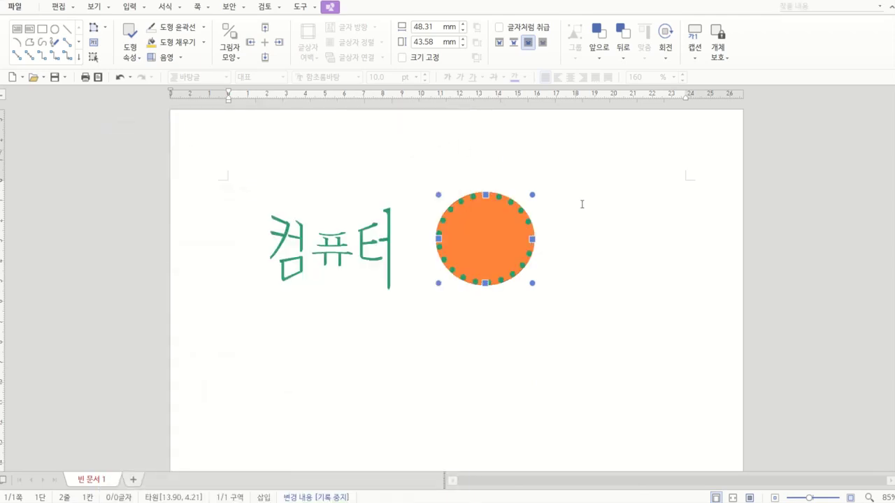
left_click(486, 304)
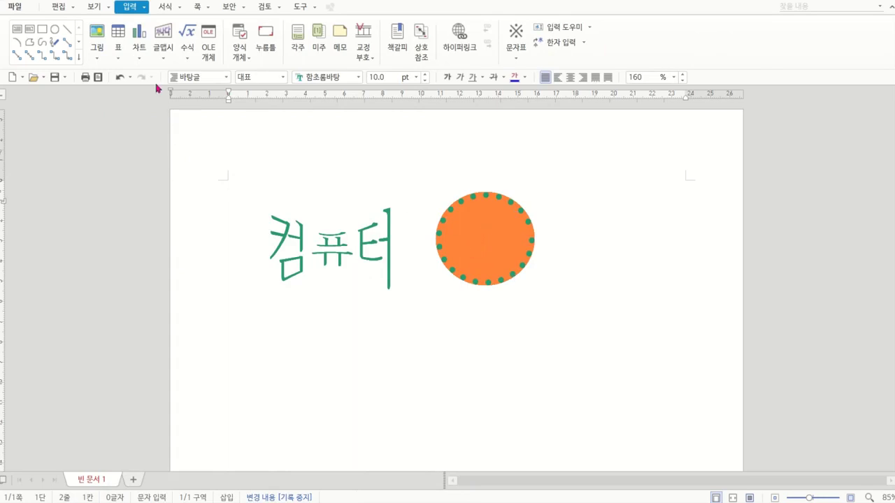
- Insert a 3 × 3 table, resize it to about 153 × 48 mm and position it centrally below the "컴퓨터" 글맵시 and the ellipse
left_click(127, 60)
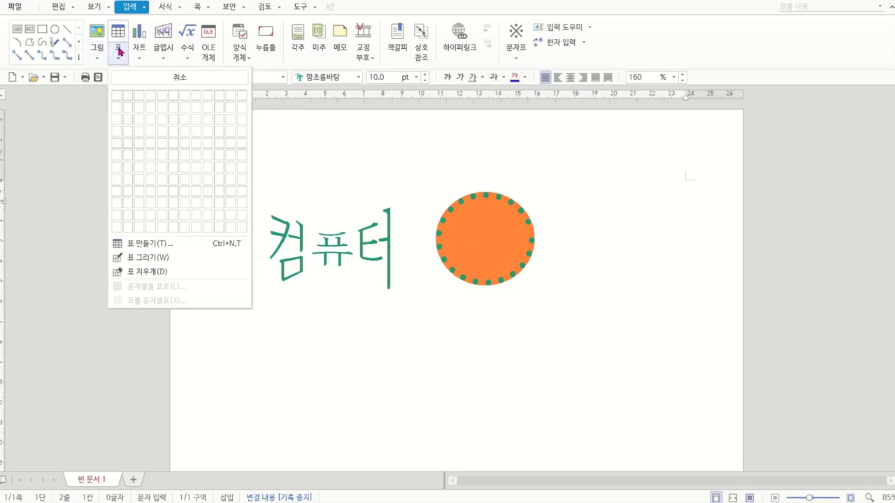
left_click(138, 121)
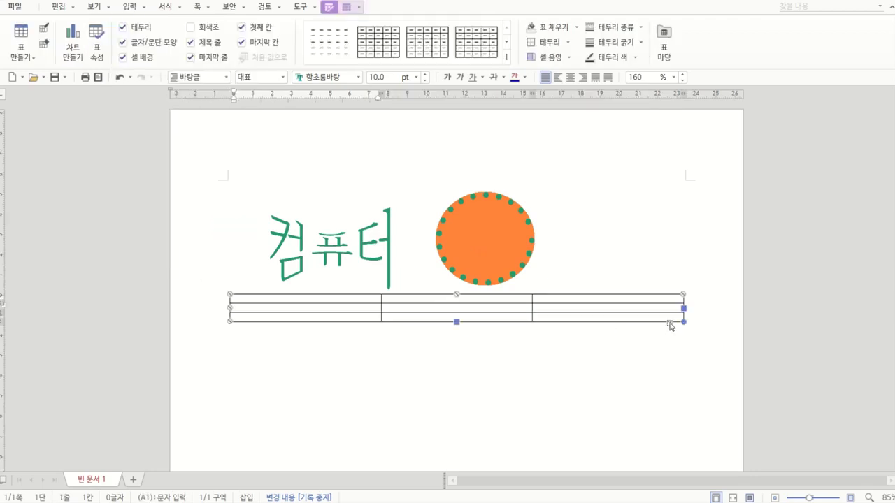
left_click_drag(683, 322, 526, 390)
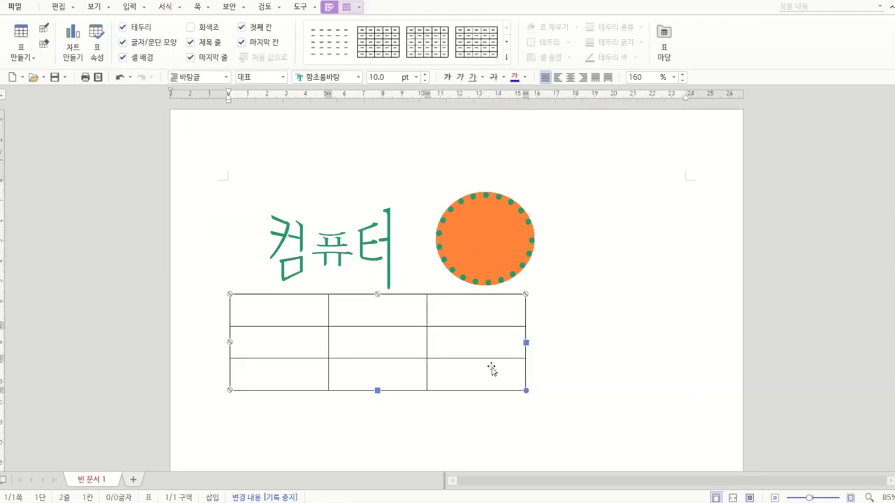
left_click_drag(351, 294, 455, 304)
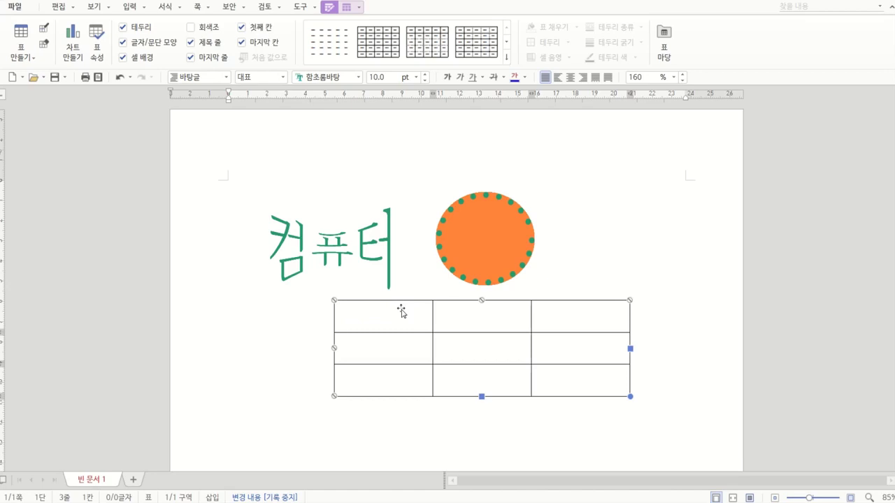
left_click(400, 310)
left_click(399, 300)
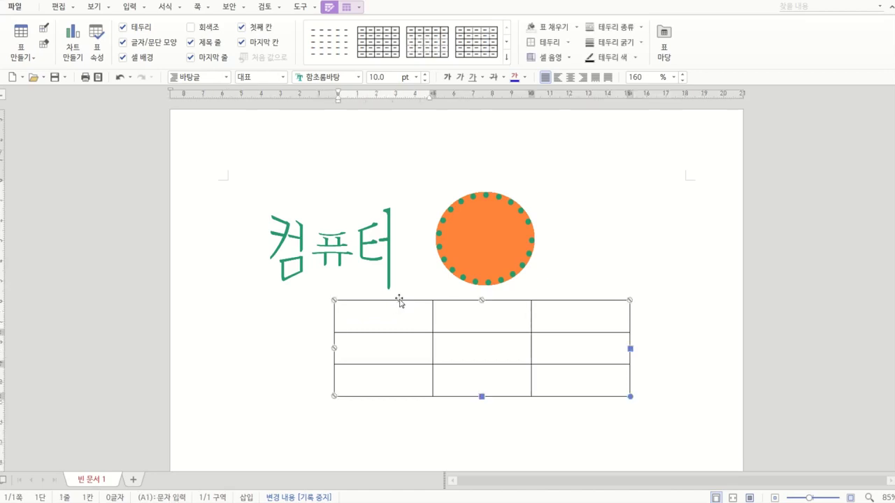
double_click(399, 300)
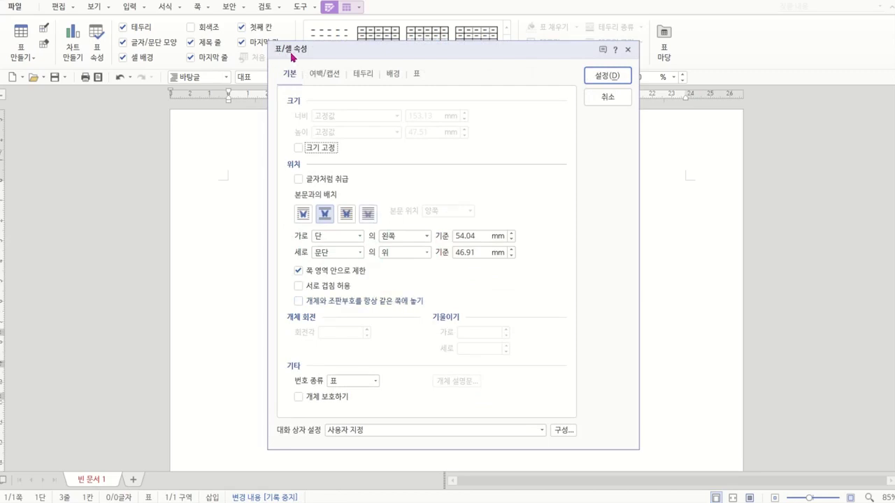
left_click(605, 100)
left_click(689, 232)
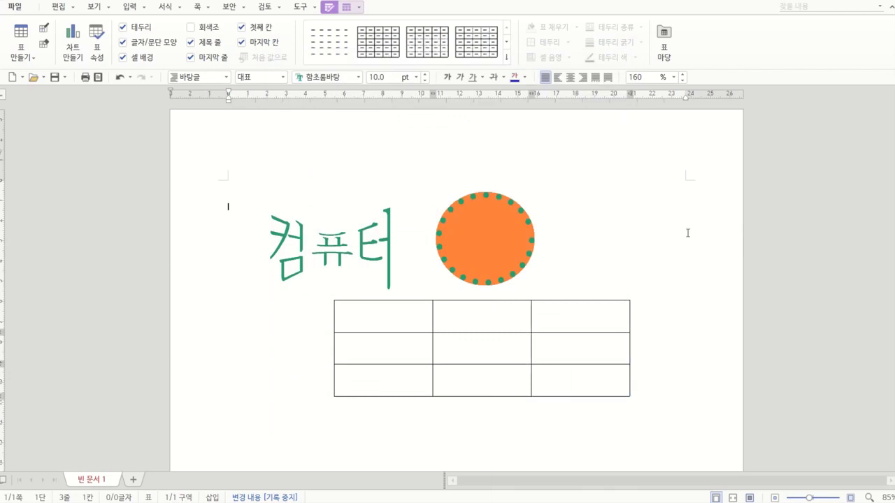
- Fill the whole table's background with a solid yellow face colour through its object properties, then deselect it
left_click(392, 299)
left_click(394, 301)
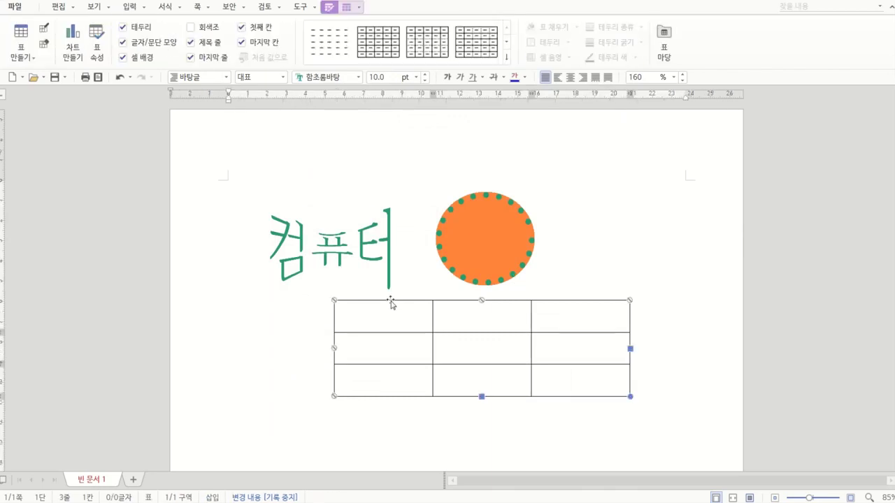
right_click(391, 302)
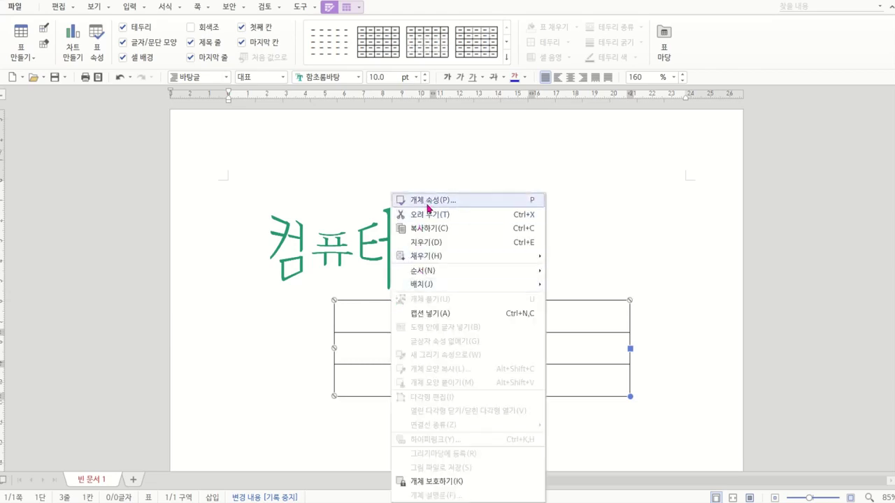
left_click(424, 202)
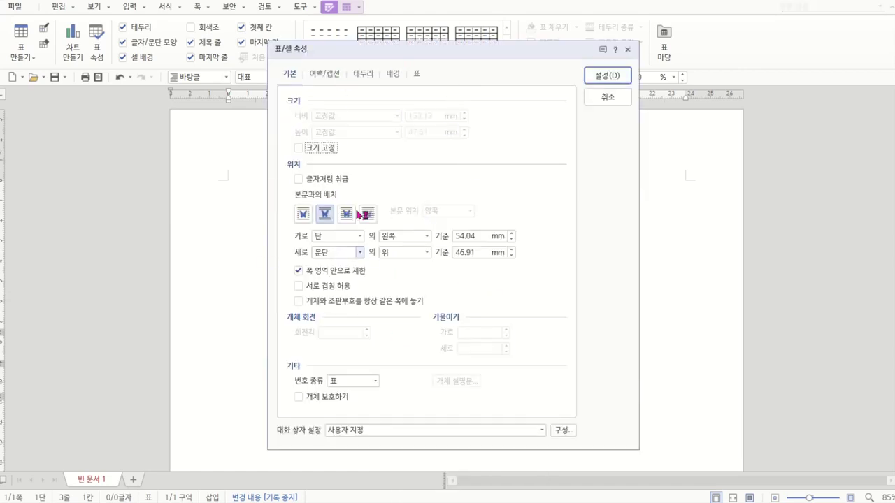
left_click(369, 75)
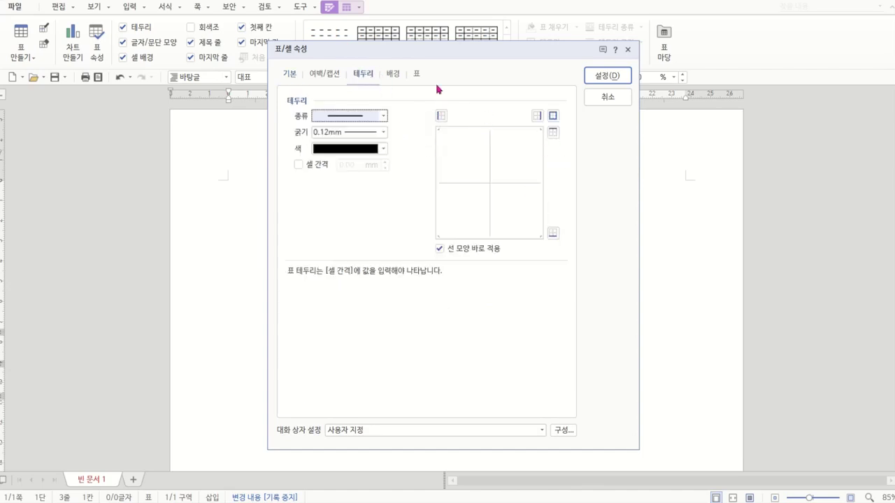
left_click(399, 74)
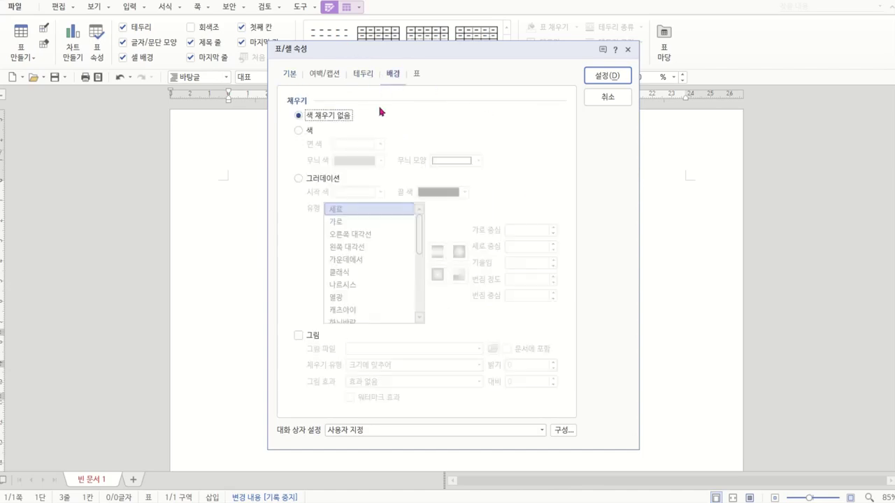
left_click(314, 133)
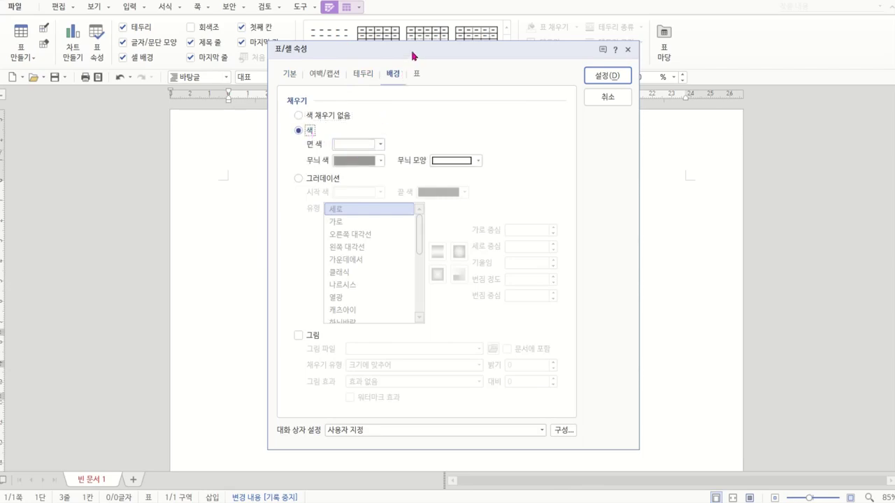
left_click_drag(413, 56, 608, 76)
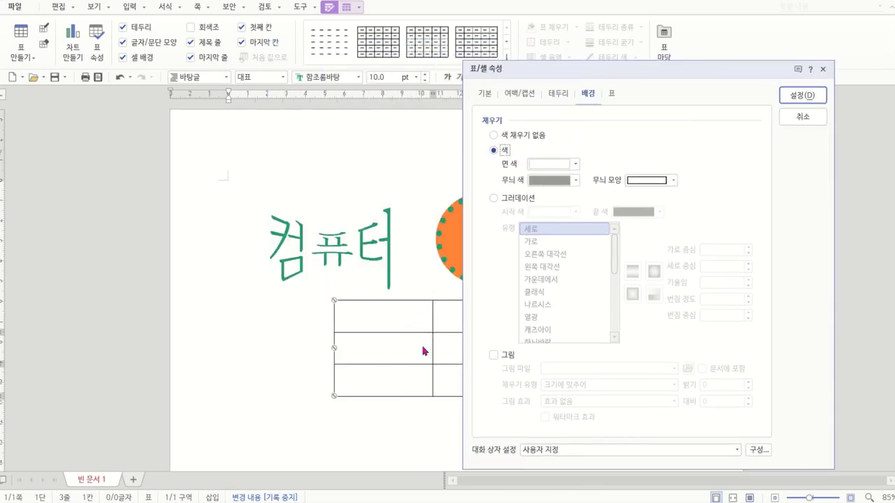
left_click(576, 164)
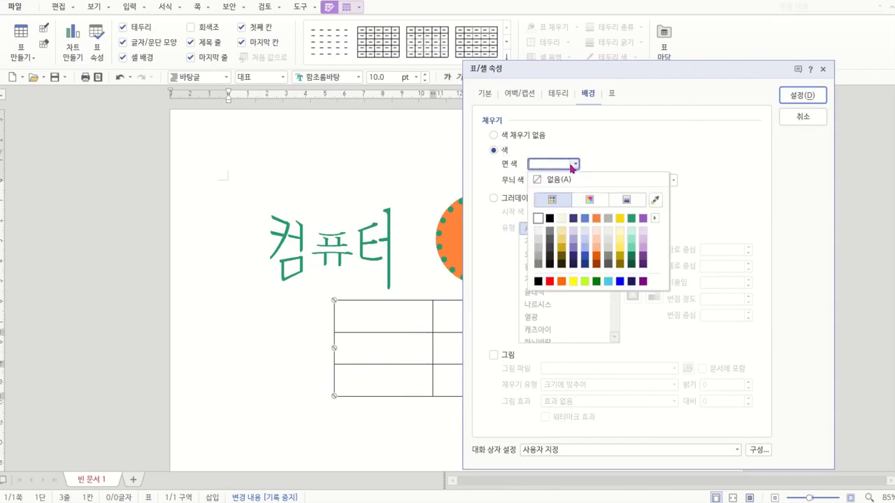
left_click(619, 219)
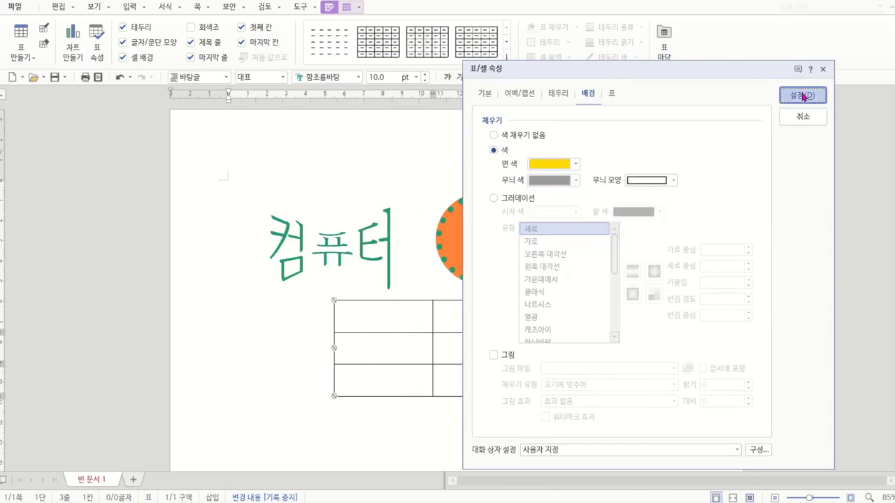
left_click(801, 96)
key("Escape")
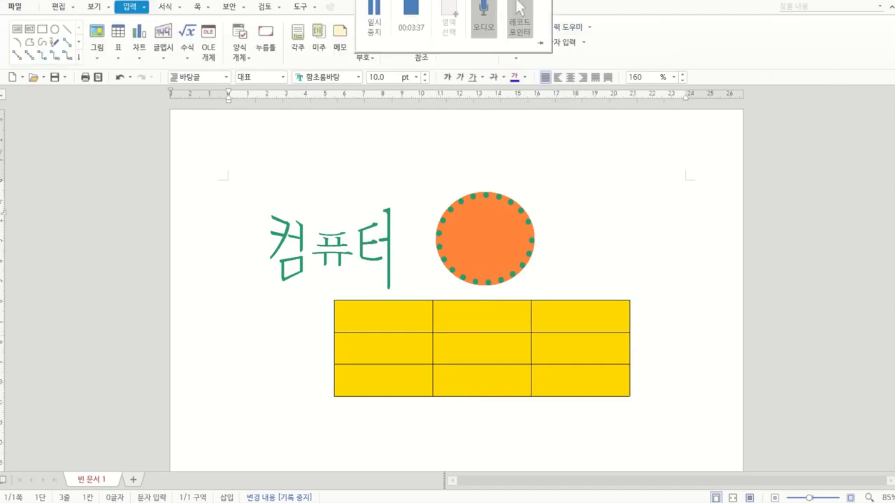
left_click(316, 239)
left_click(465, 221)
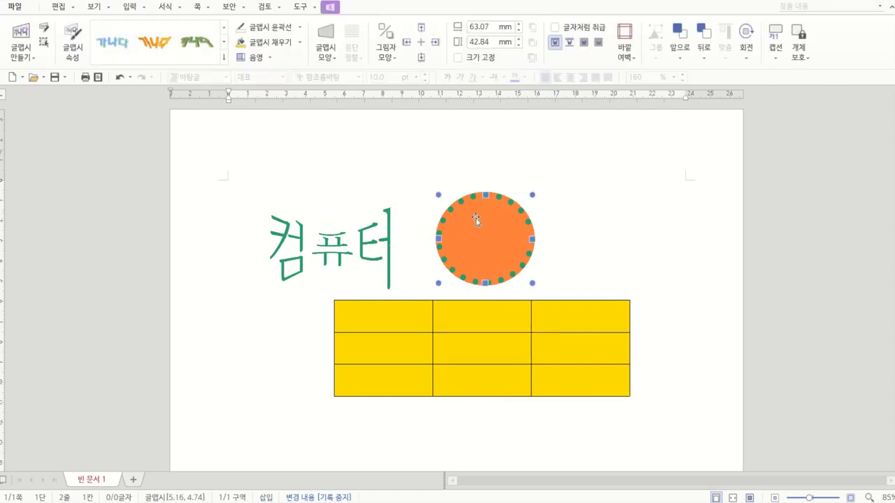
left_click(546, 300)
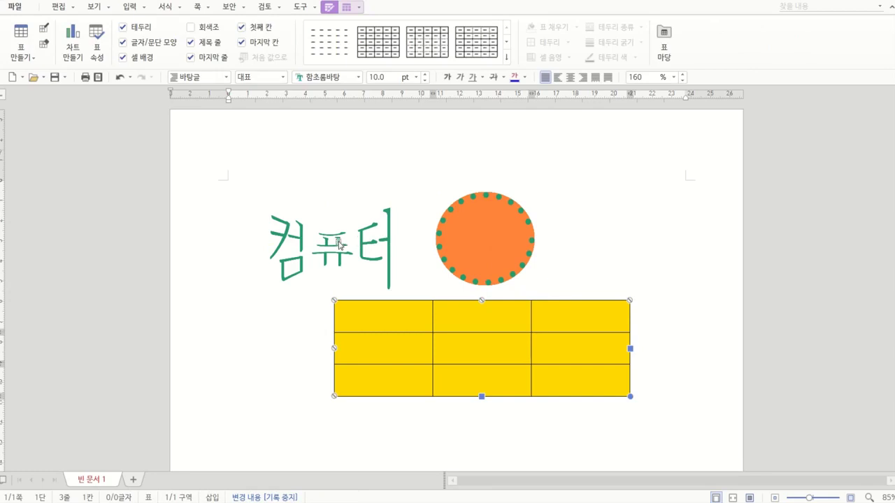
mouse_move(449, 6)
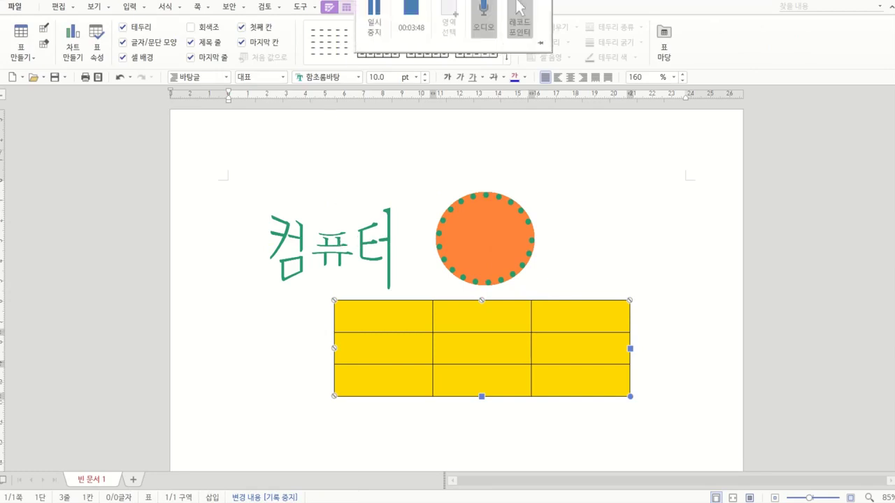
left_click(378, 5)
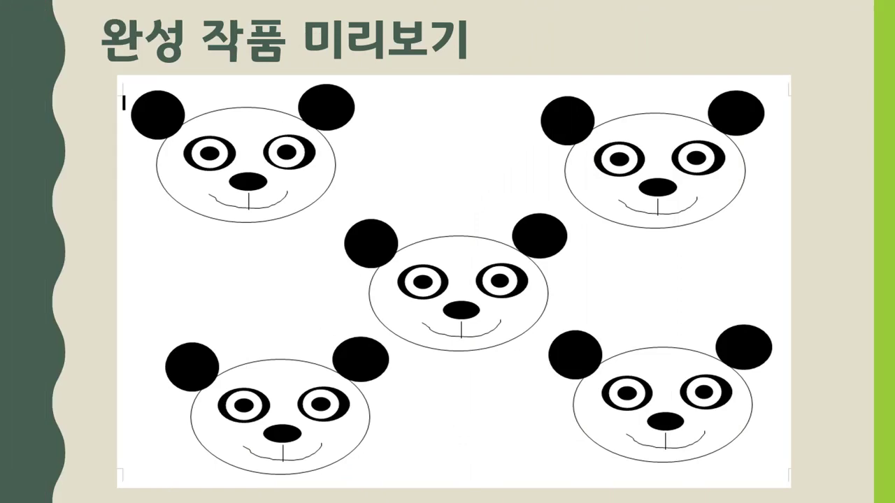
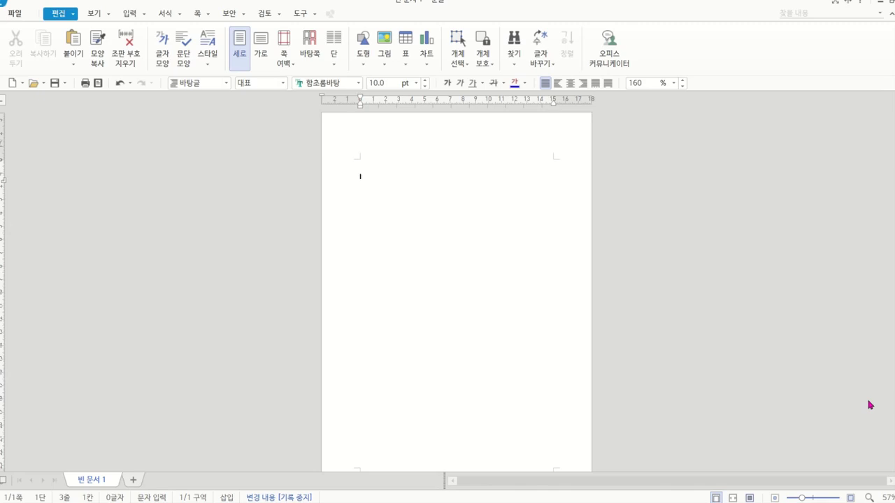
- Set the A4 page of the blank document to landscape orientation (가로) and recheck it in the page setup
key("F7")
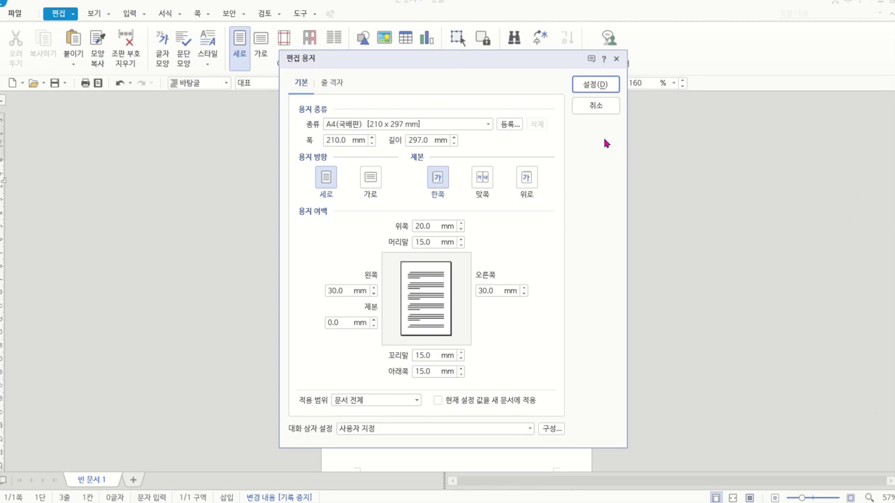
left_click(370, 176)
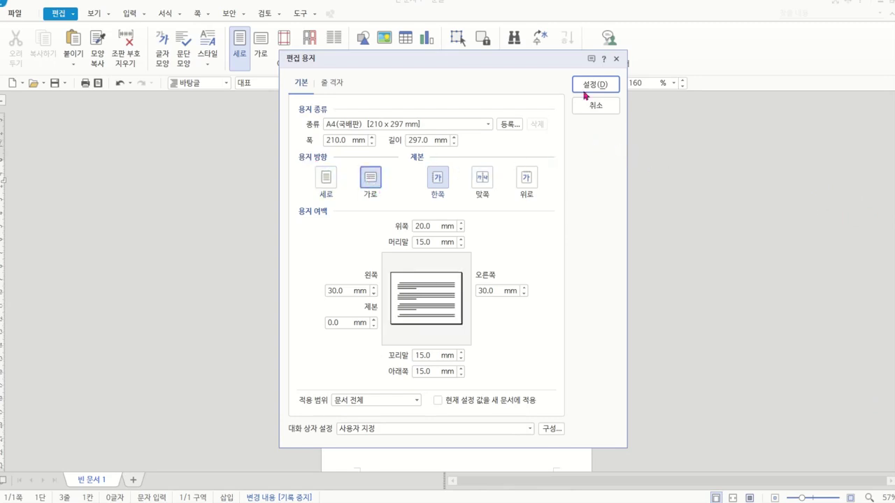
left_click(593, 85)
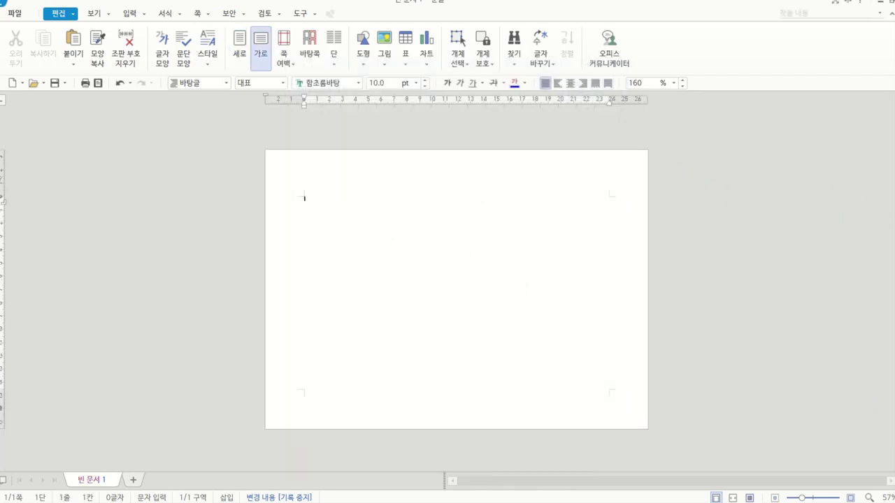
left_click(16, 13)
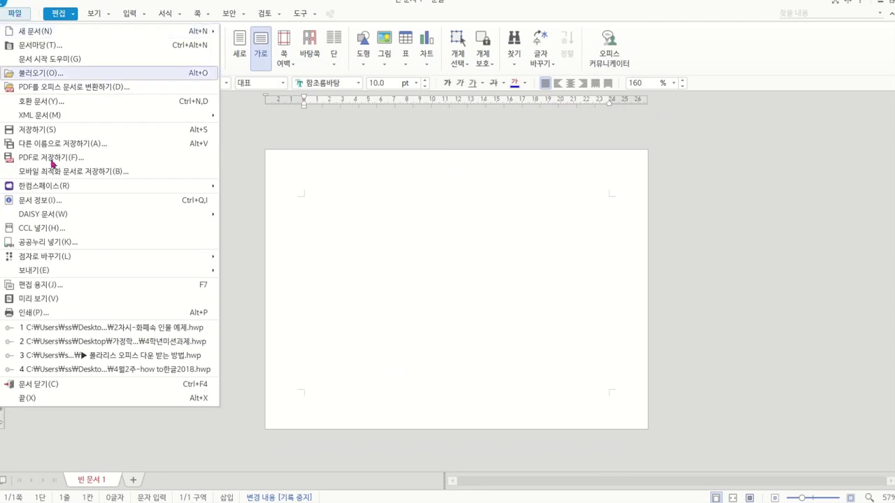
left_click(45, 287)
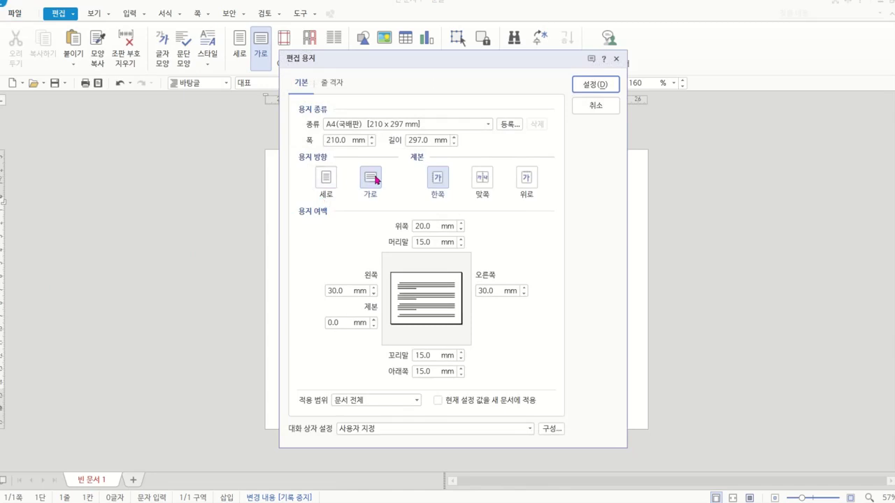
left_click(595, 86)
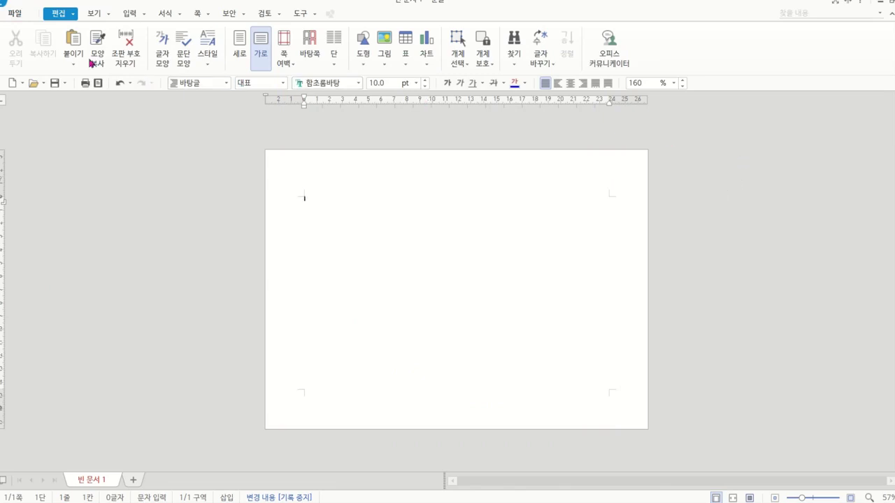
- Display the dotted grid (격자 보기) on the landscape page
left_click(96, 16)
left_click(108, 15)
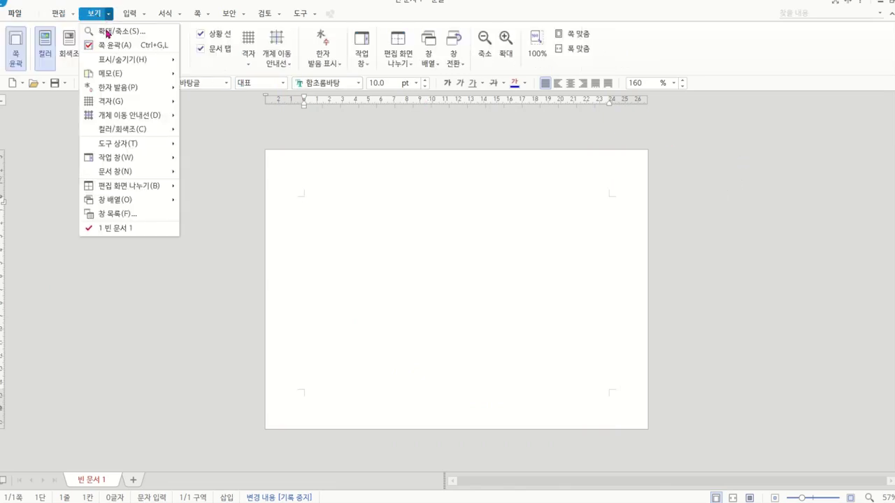
mouse_move(116, 105)
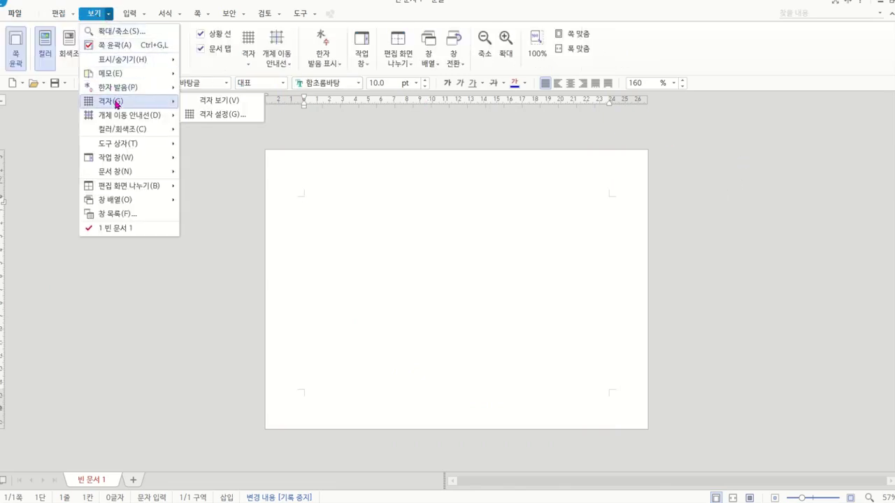
left_click(197, 103)
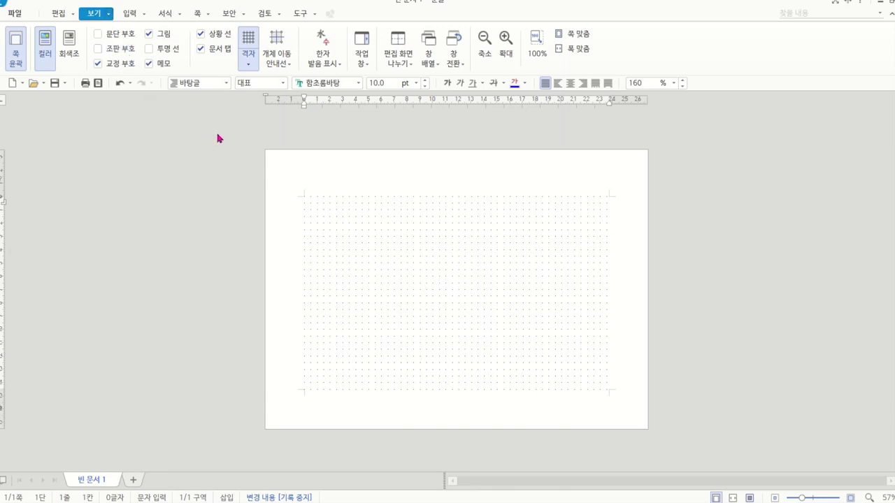
- Draw a trial ellipse of about 62 × 48 mm in the upper-left part of the gridded page and delete it
left_click(128, 15)
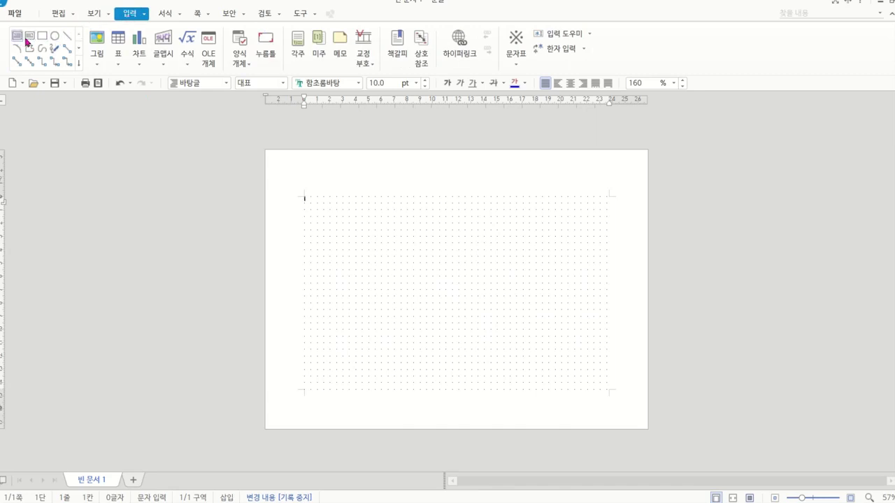
left_click(54, 36)
left_click_drag(354, 227, 434, 291)
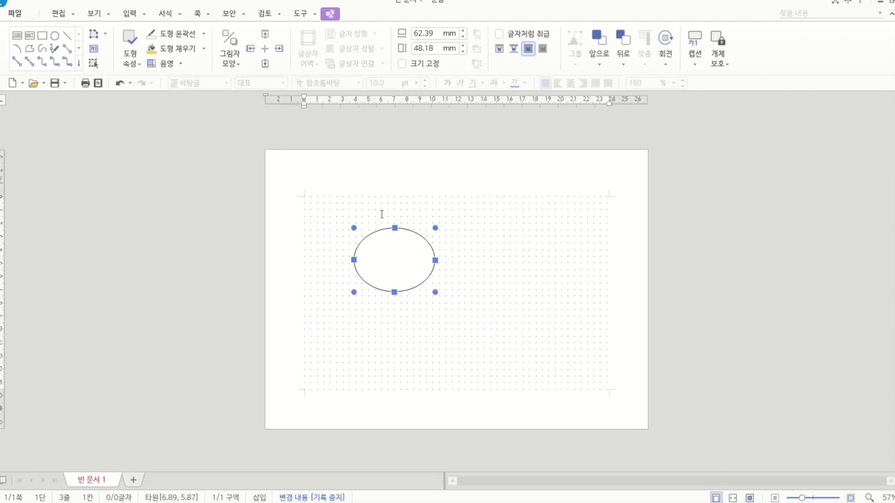
left_click_drag(407, 251, 390, 234)
left_click(443, 218)
left_click(410, 236)
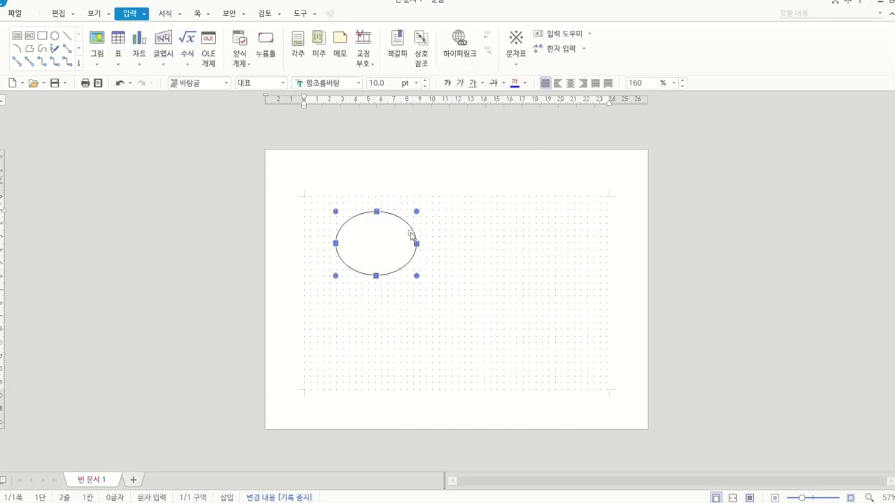
key("Delete")
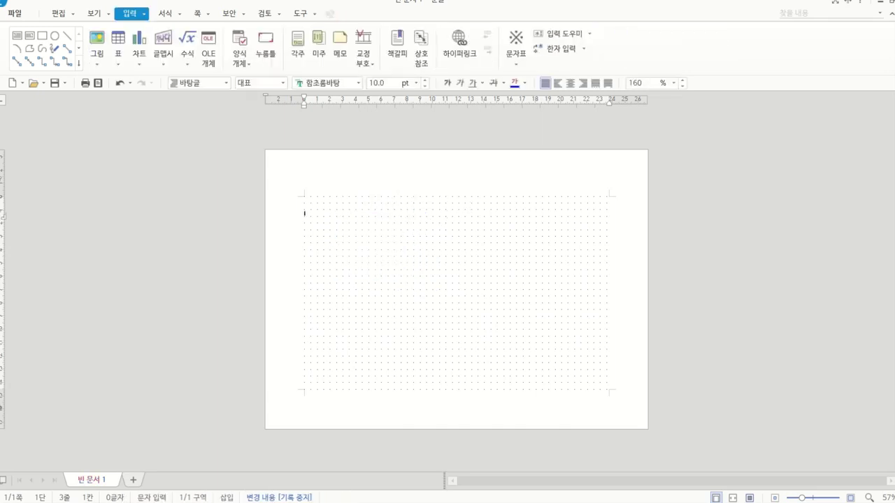
- Draw a face ellipse about 83 × 60 mm and an ear ellipse about 27 × 23 mm overlapping its upper-left edge
left_click(55, 36)
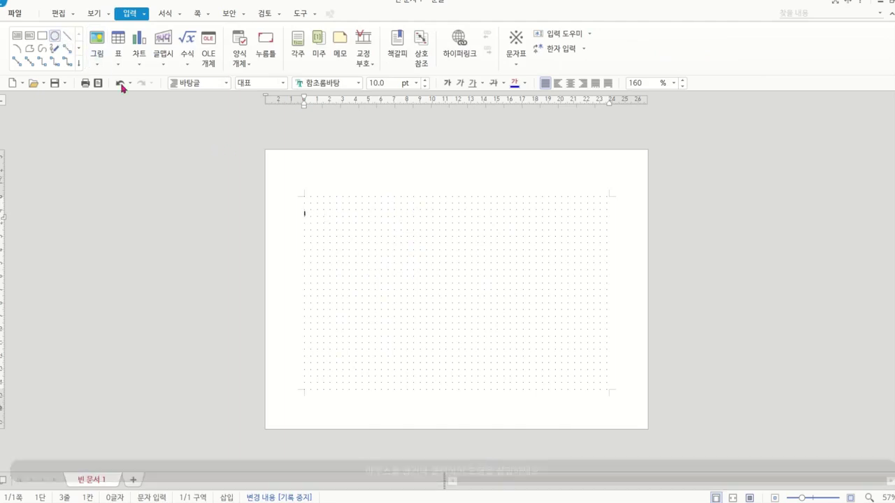
left_click_drag(326, 220, 433, 299)
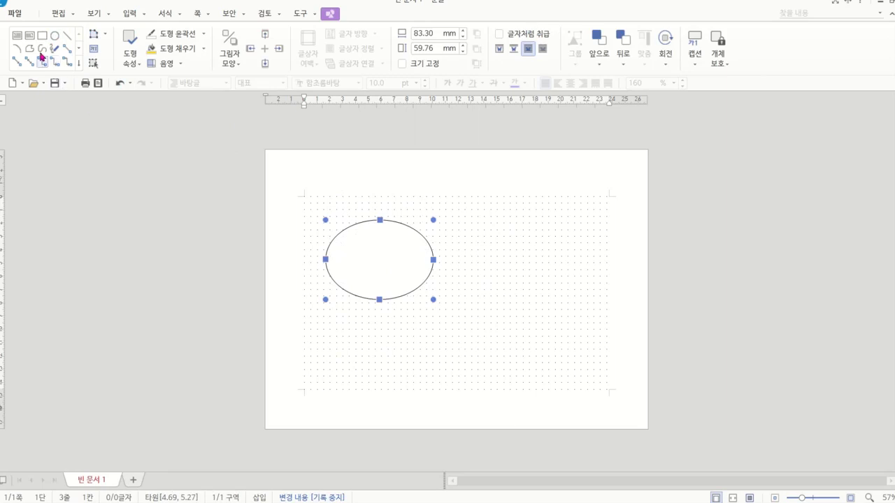
left_click(55, 36)
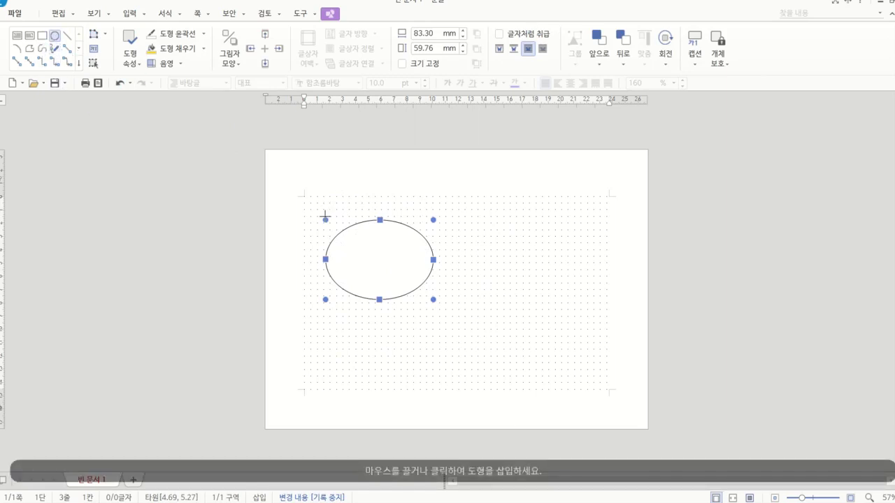
left_click_drag(316, 202, 344, 225)
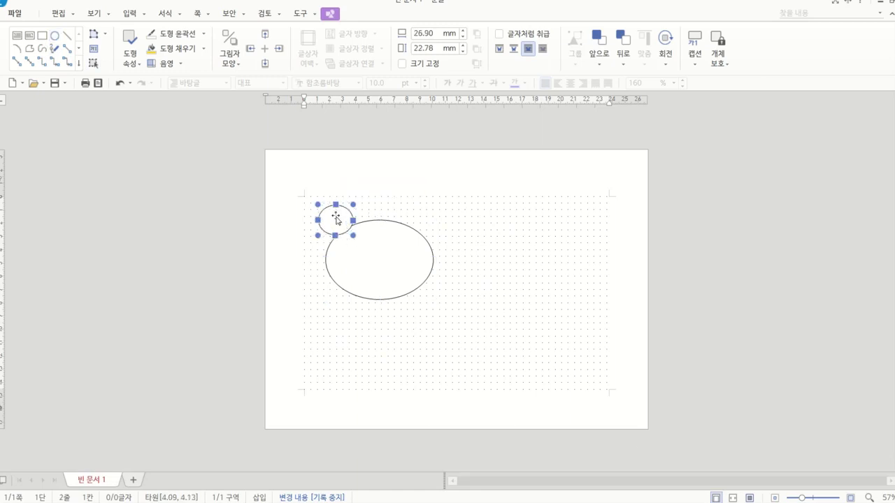
- Fill the ear ellipse with a solid black face colour (면 색) through its object properties, then deselect it
double_click(336, 221)
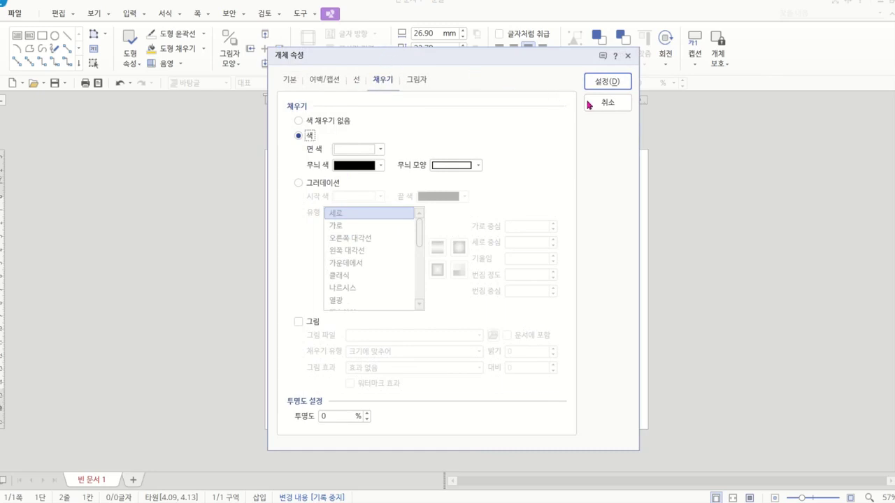
left_click_drag(337, 63, 483, 68)
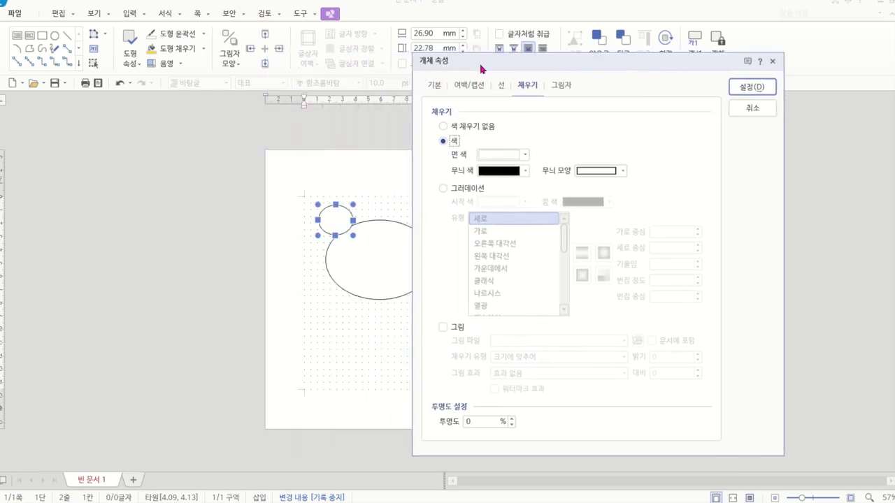
left_click(502, 86)
left_click(526, 87)
left_click(524, 155)
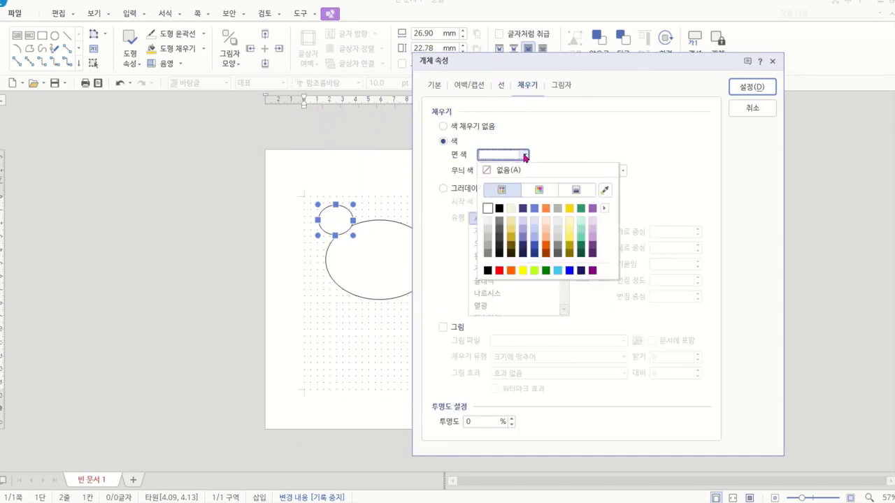
left_click(500, 209)
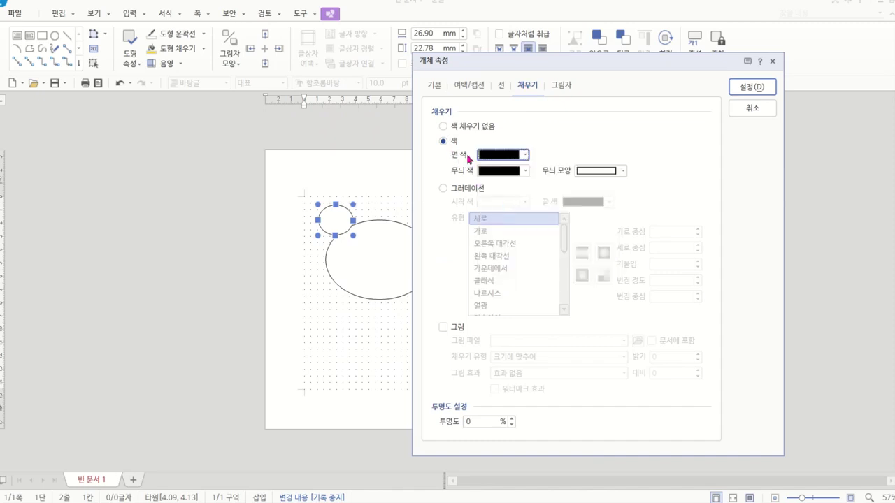
left_click(748, 88)
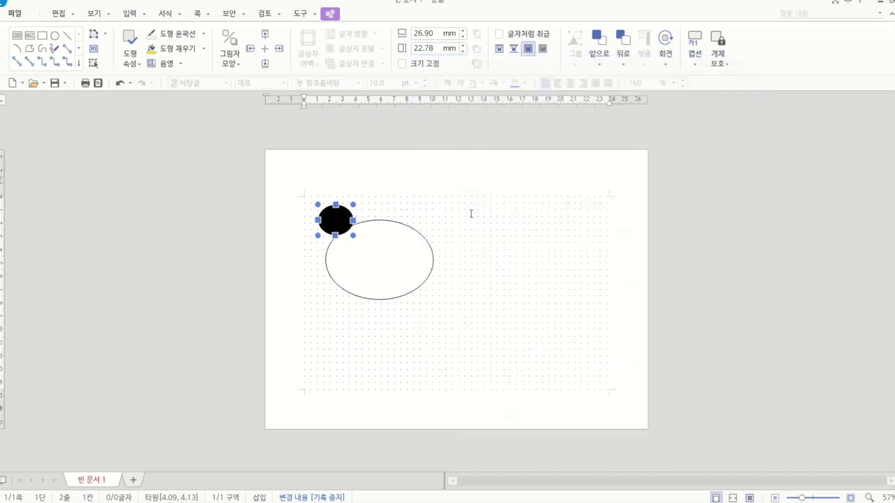
left_click(437, 192)
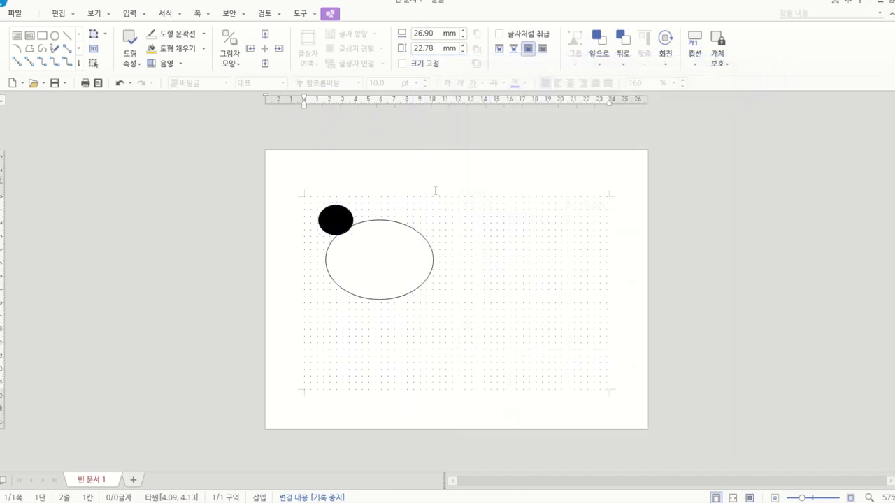
- Copy the black ear horizontally to the face's upper-right edge and deselect it
left_click(344, 216)
left_click(366, 197)
left_click(345, 215)
left_click_drag(340, 220, 429, 223)
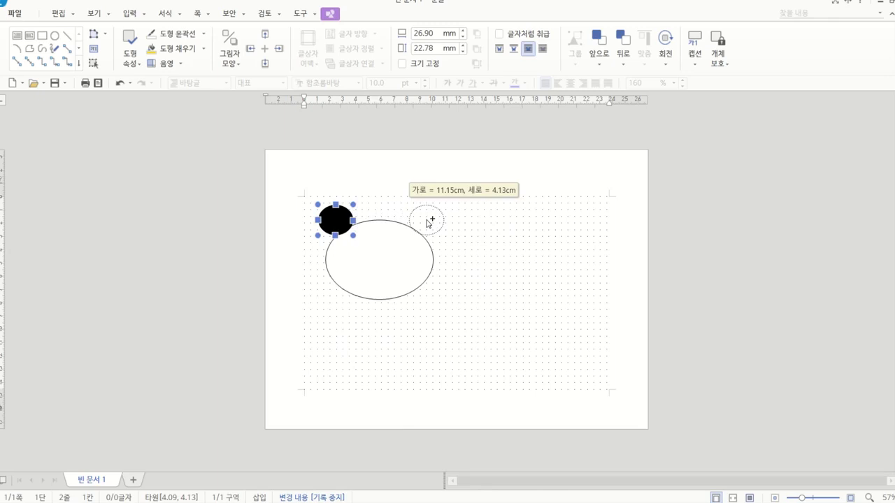
left_click_drag(429, 223, 427, 223)
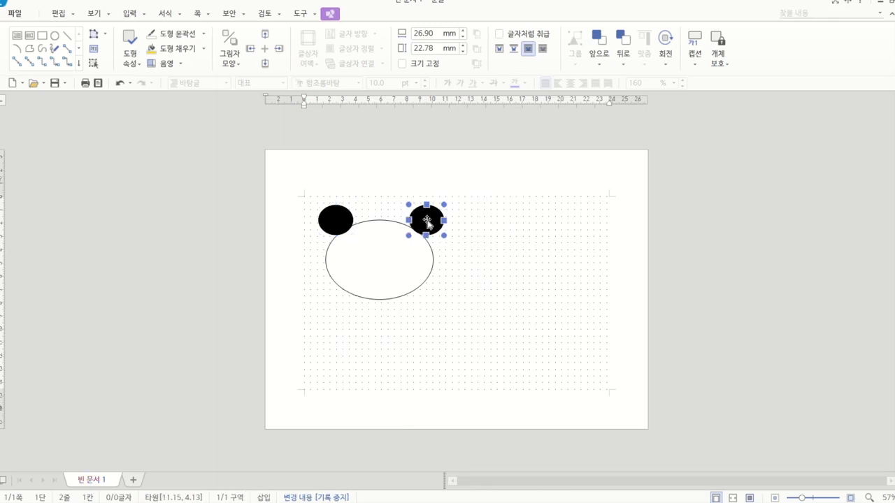
left_click(475, 216)
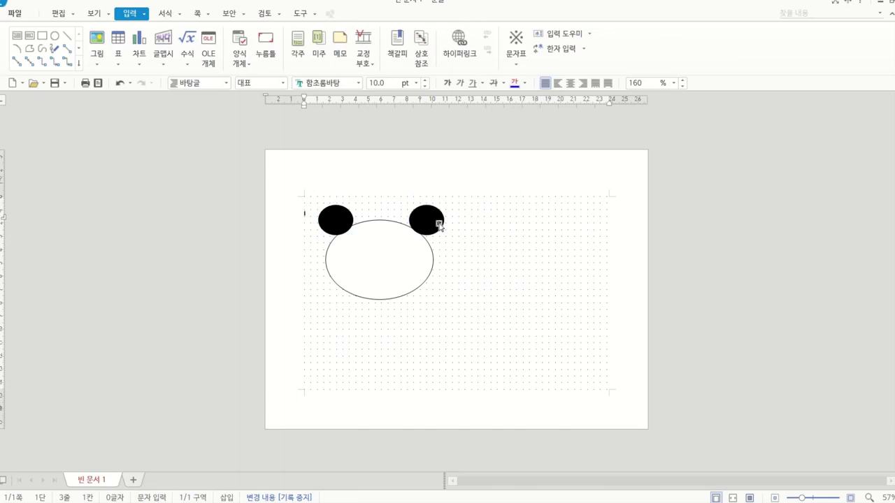
- Draw an eye-patch ellipse about 28 × 18 mm in the left half of the face and fill it black
left_click(55, 38)
left_click_drag(340, 245, 377, 269)
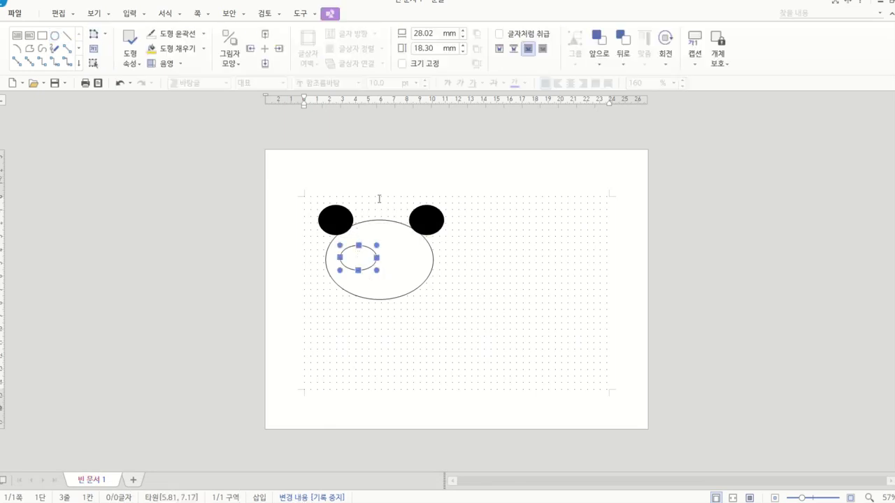
double_click(358, 256)
left_click(380, 149)
left_click(380, 151)
left_click(381, 152)
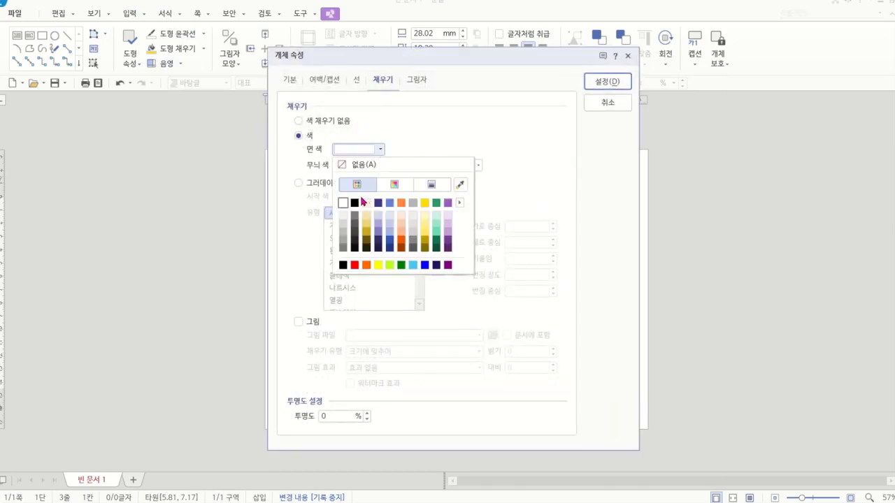
left_click(355, 203)
left_click(606, 82)
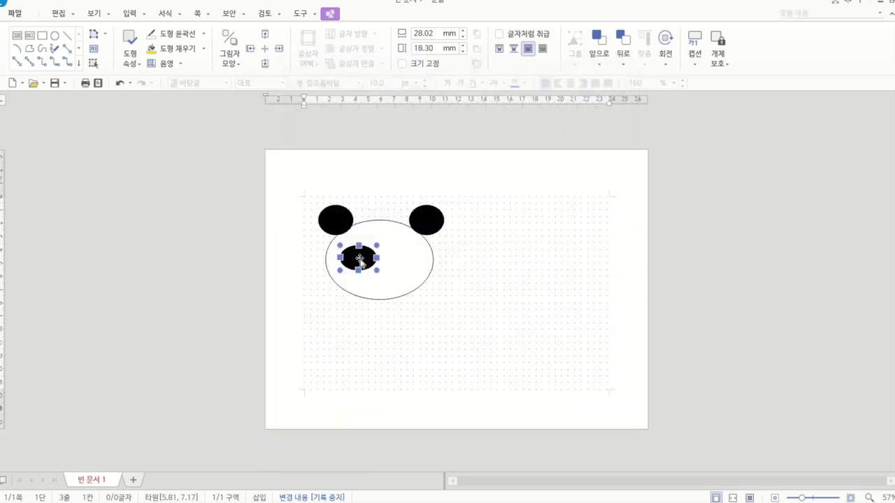
- Copy the black eye patch horizontally to the right half of the face and deselect it
left_click_drag(360, 261, 404, 274)
left_click(482, 269)
left_click(489, 258)
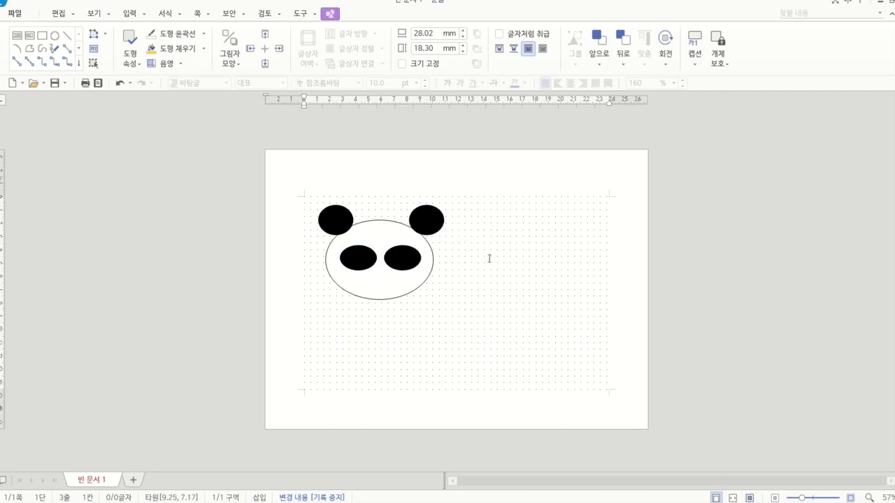
- Draw an ellipse about 19 × 14 mm just right of the face and choose black as its fill colour
left_click(55, 35)
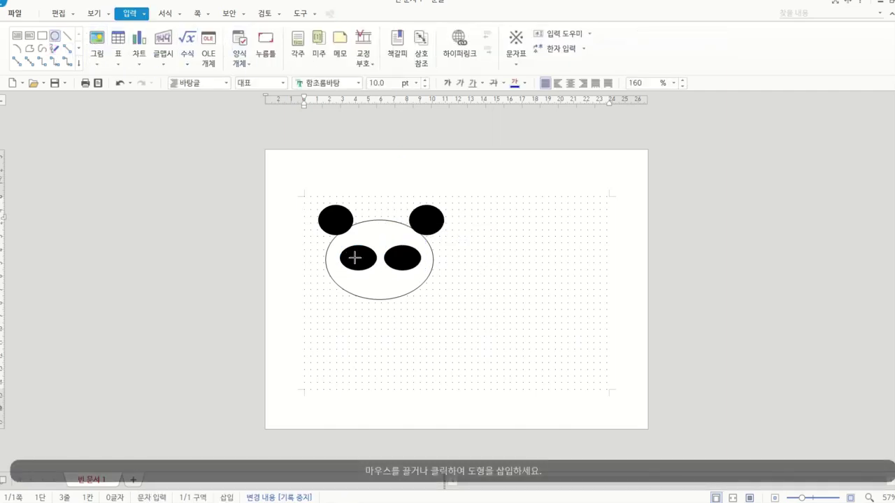
left_click_drag(441, 258, 467, 278)
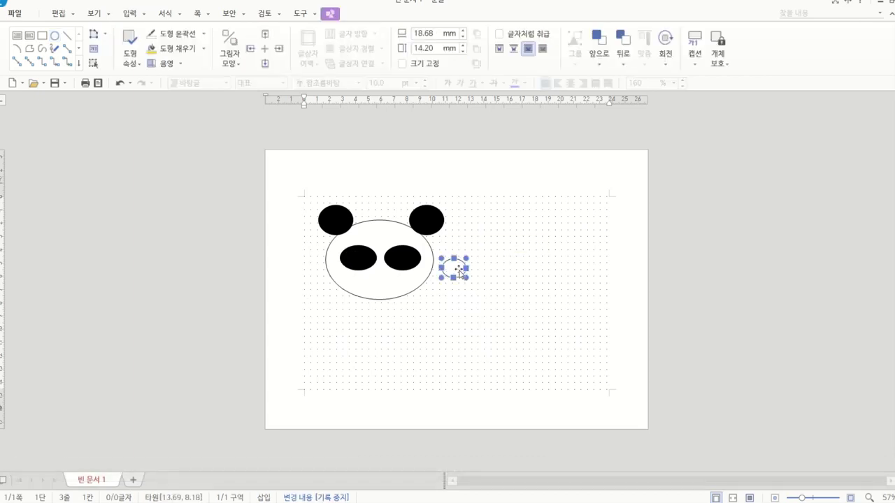
double_click(458, 270)
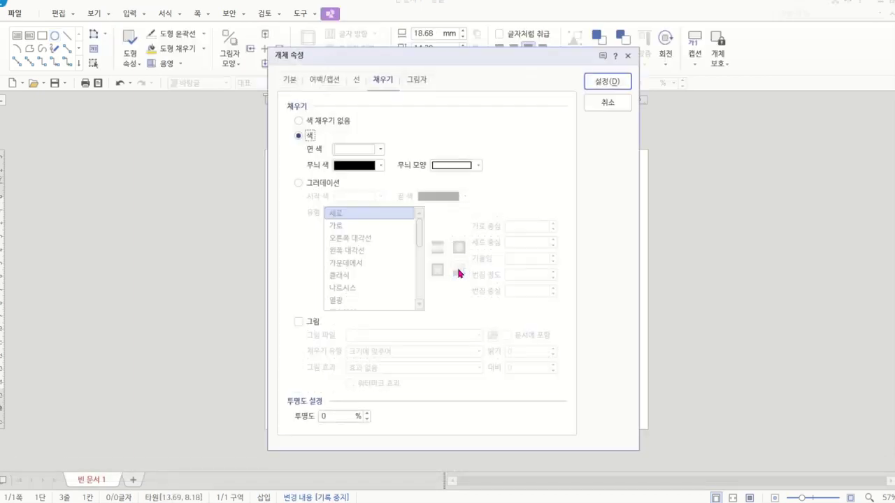
left_click(378, 150)
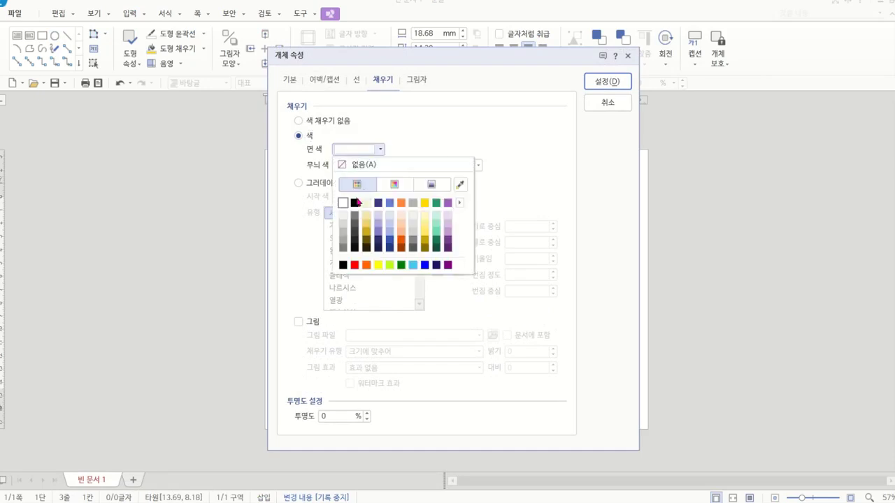
left_click(354, 202)
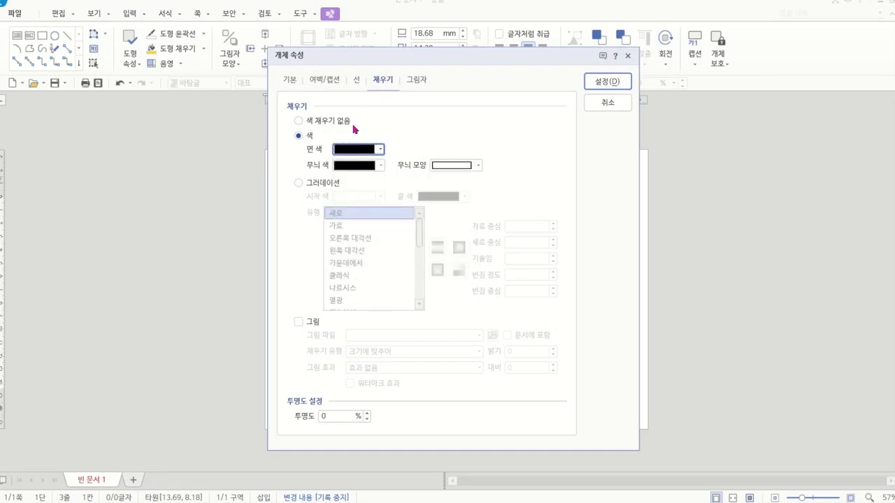
- Give the small ellipse beside the face a white outline 2.00 mm thick and apply its properties
left_click(355, 81)
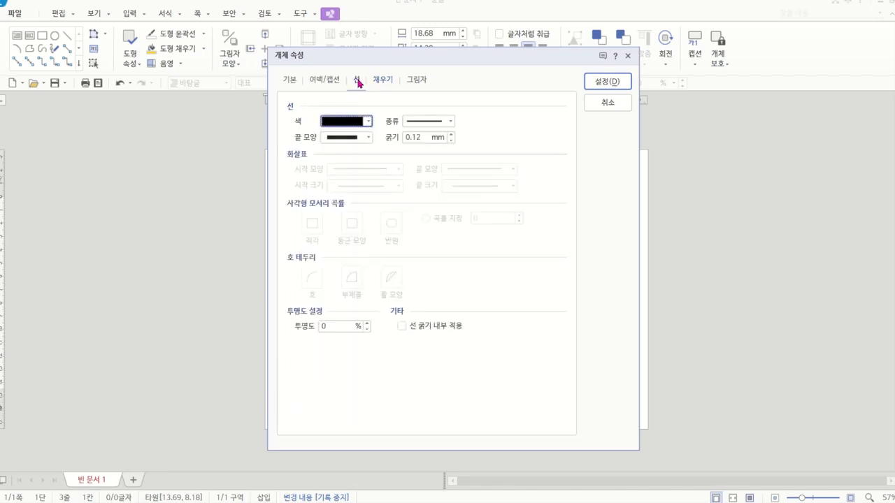
left_click(364, 123)
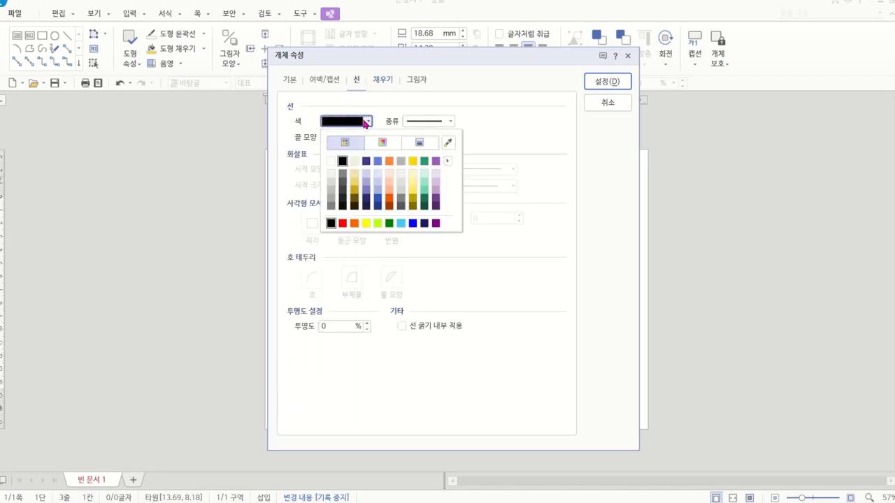
left_click(330, 161)
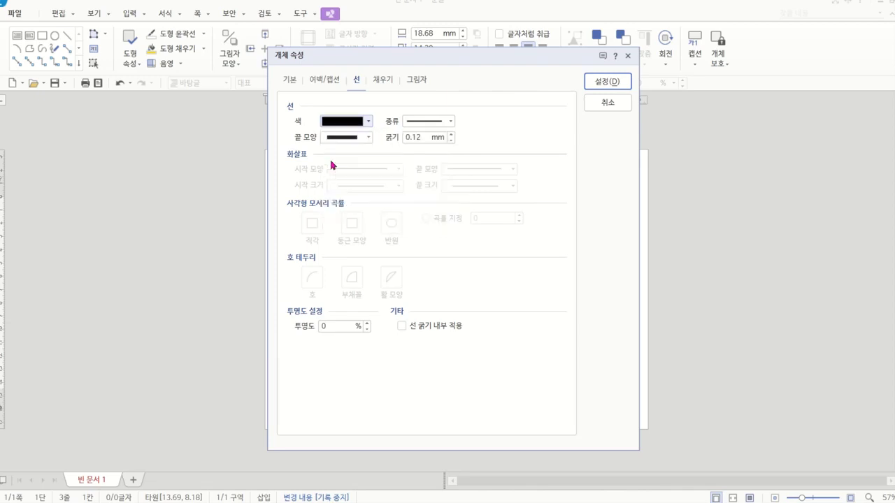
left_click(451, 134)
left_click(450, 134)
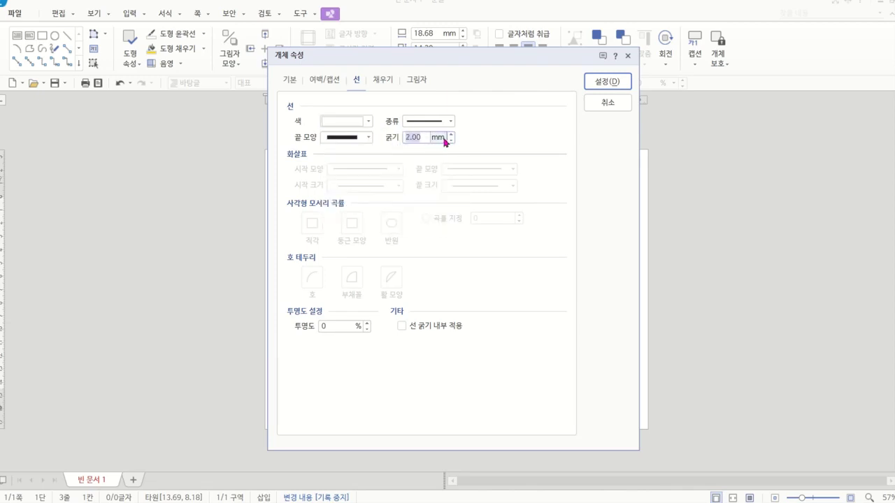
left_click(599, 83)
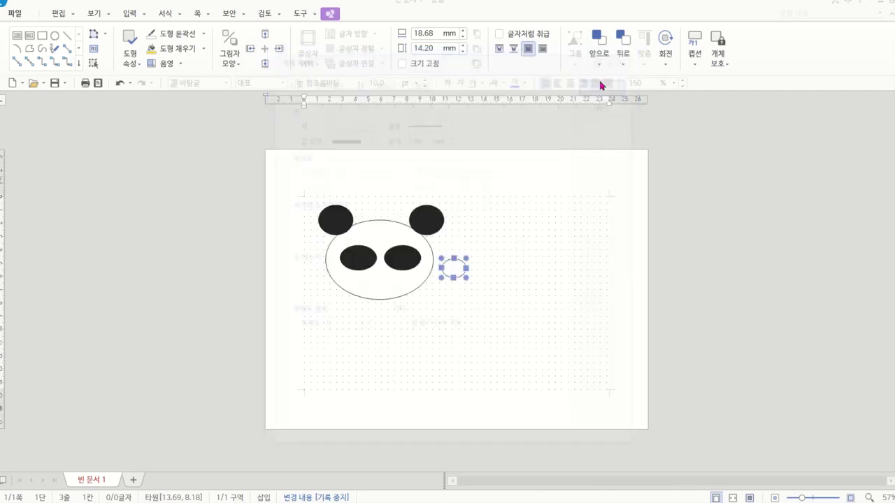
- Move the white-outlined ellipse onto the left eye patch and narrow it to about 11 mm wide as a pupil
left_click_drag(453, 267, 358, 257)
left_click(379, 281)
left_click(356, 256)
left_click_drag(354, 258, 356, 258)
left_click(369, 283)
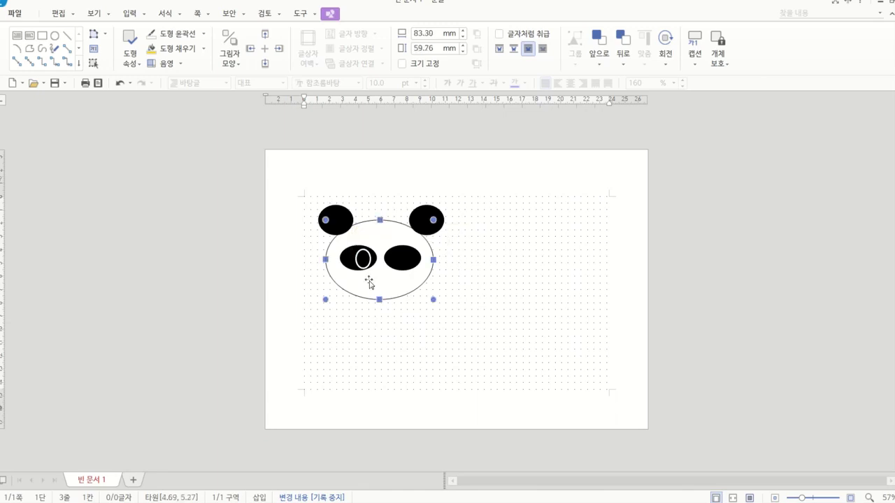
- Copy the left pupil onto the right eye patch, nudge the copy upward to align it, and deselect it
left_click(363, 258)
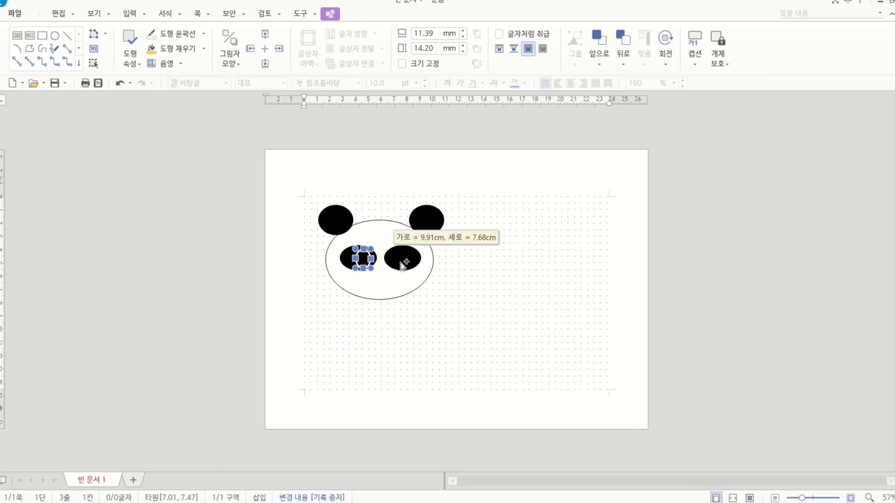
left_click_drag(402, 264, 402, 263)
key("Up")
key("Up")
key("Up")
key("Up")
key("Up")
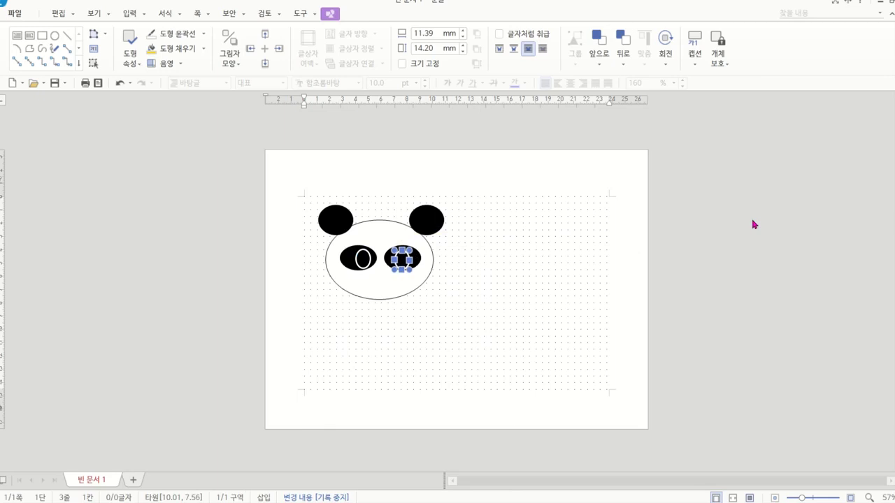
left_click(543, 239)
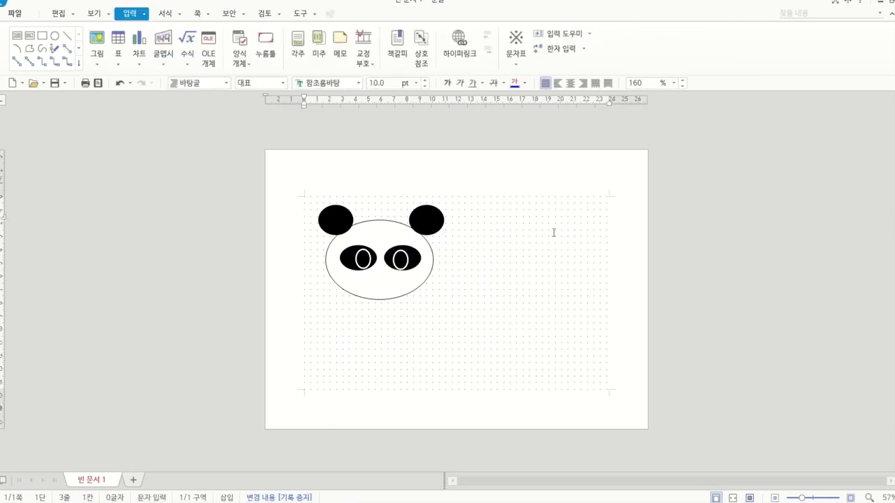
- Reduce the height of both pupils to about 11.5 mm so that they are nearly round
left_click(400, 260)
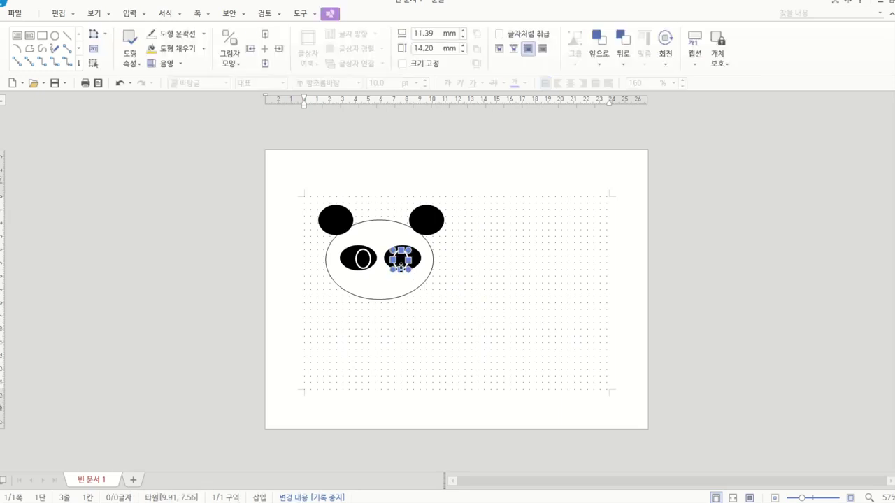
left_click_drag(399, 265, 364, 266)
left_click(364, 286)
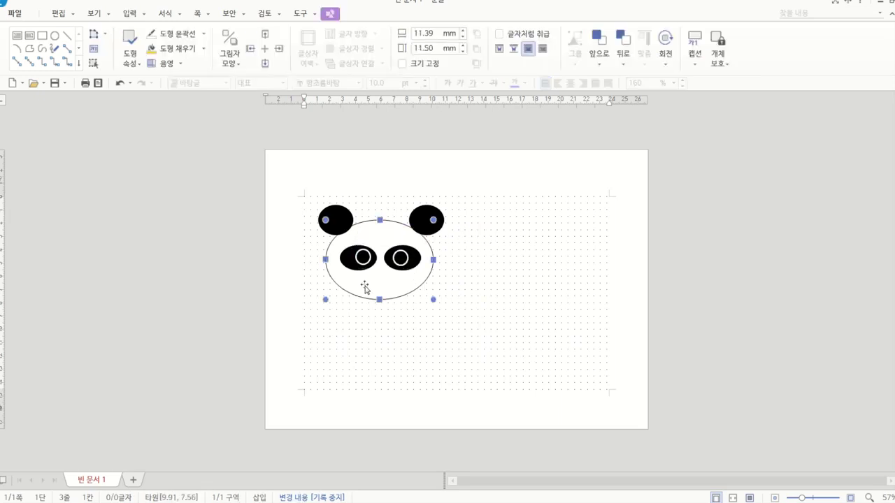
left_click(360, 260)
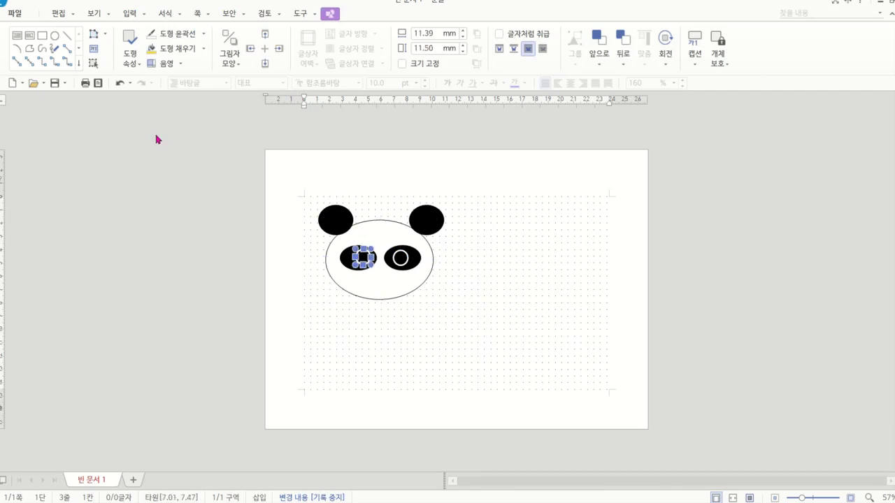
- Draw a small ellipse about 12 by 8 mm below the panda's eyes as a nose and fill it black
left_click(55, 36)
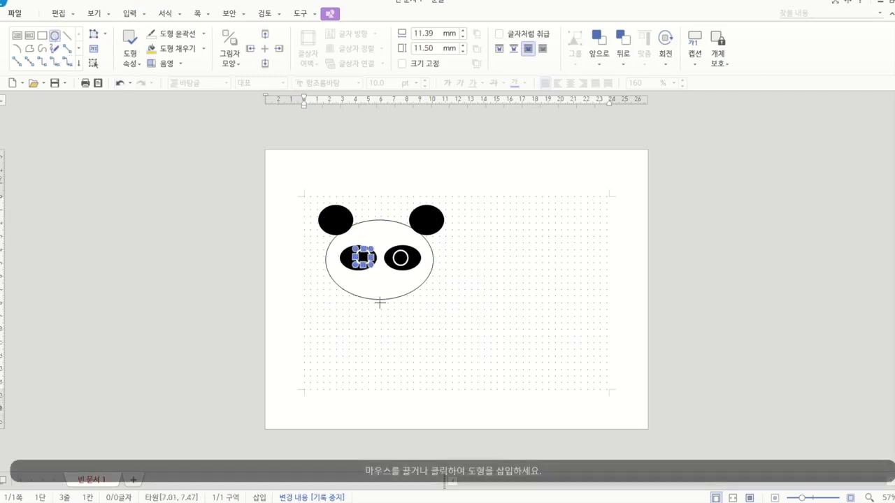
left_click_drag(371, 272, 389, 285)
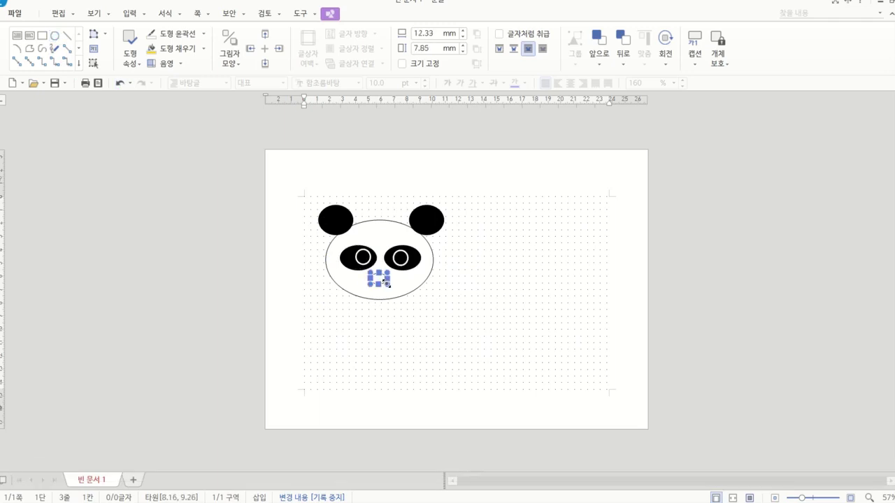
double_click(378, 278)
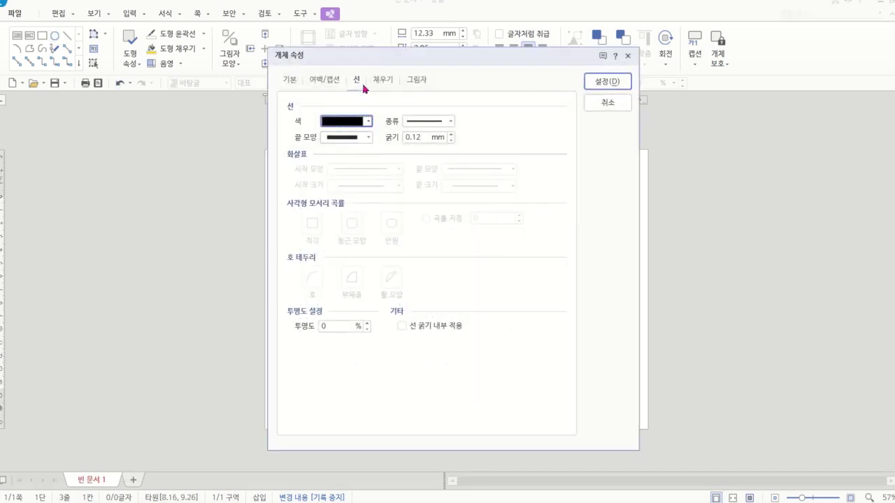
left_click(388, 80)
left_click(377, 149)
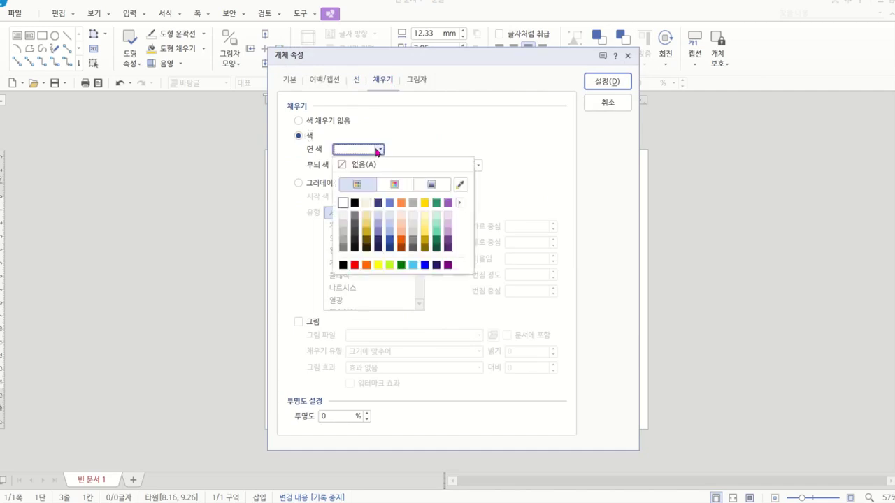
left_click(354, 202)
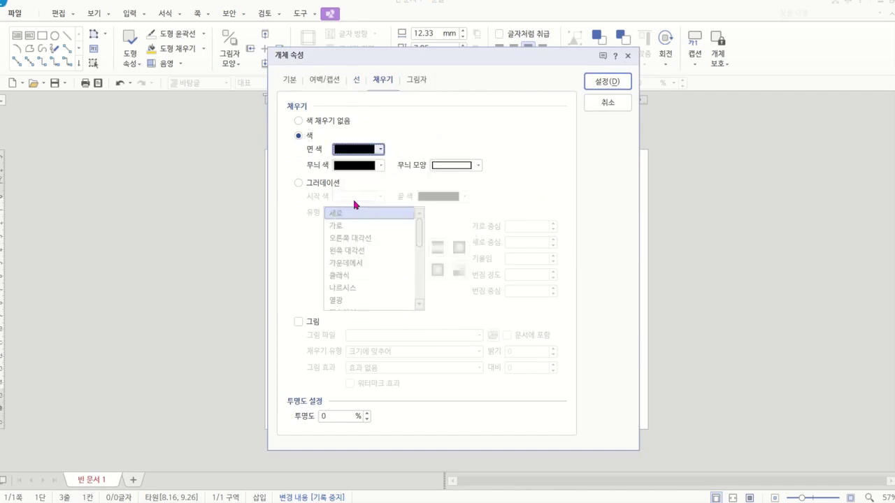
left_click(608, 82)
left_click(521, 277)
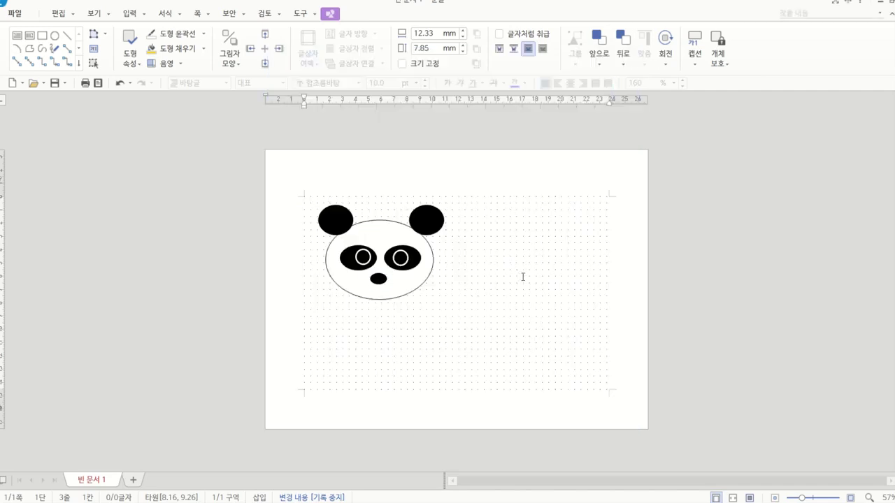
- Move the black nose slightly upward, closer to the eye patches, and deselect it
left_click(379, 279)
left_click_drag(379, 280, 379, 276)
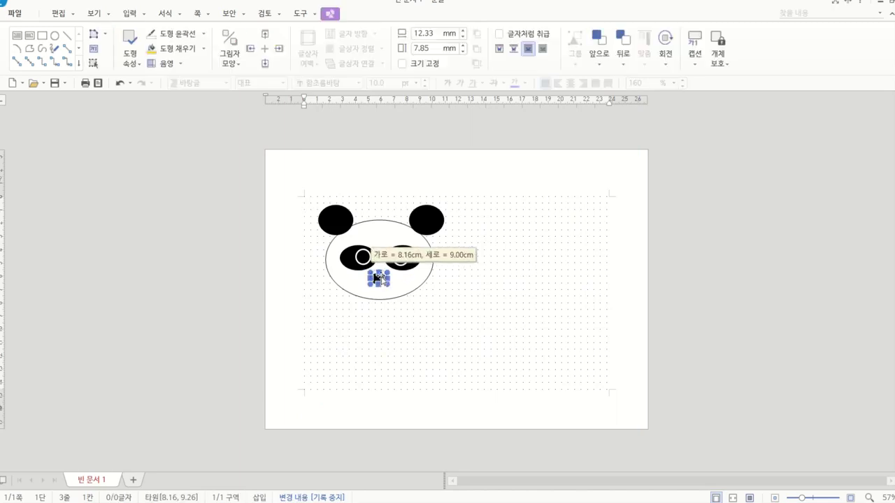
left_click(496, 300)
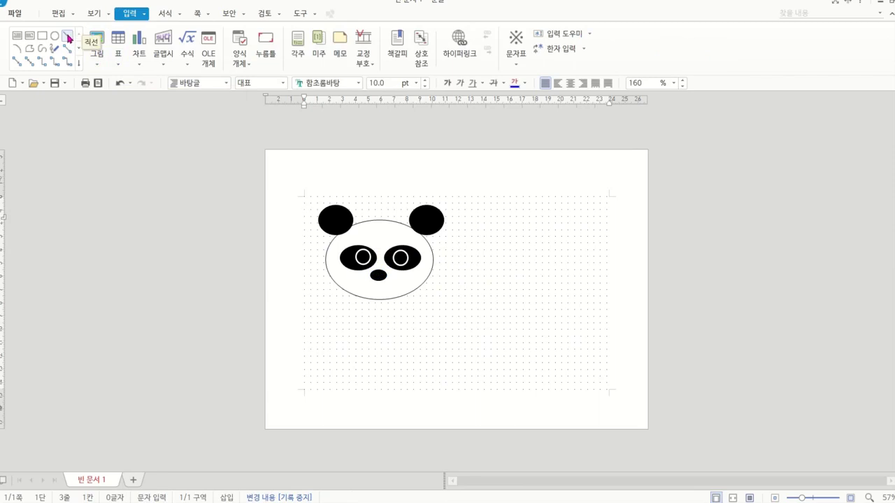
- Draw a short vertical line below the nose and a freehand smiling mouth about 32 mm wide around its lower end
left_click(67, 37)
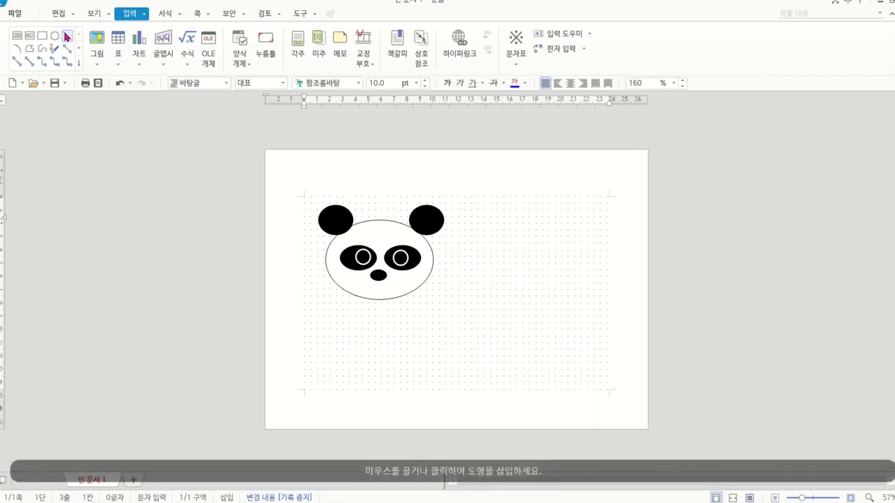
left_click_drag(379, 290, 378, 282)
left_click(496, 304)
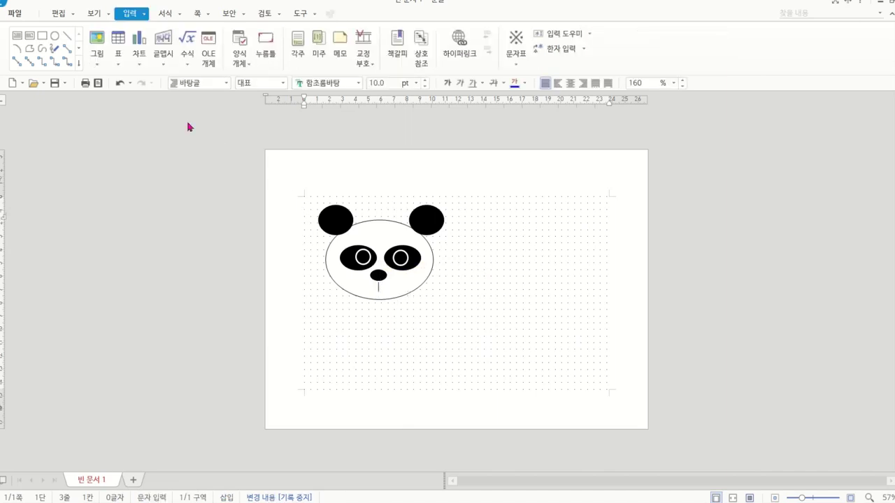
double_click(54, 51)
mouse_move(357, 286)
left_mouse_down()
mouse_move(380, 293)
mouse_move(398, 283)
left_mouse_up()
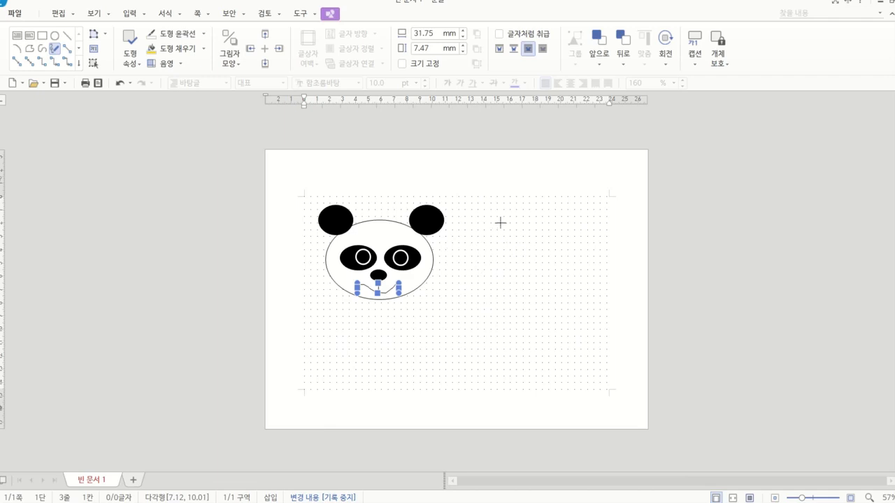
- Draw four separate freehand practice strokes in the empty area to the right of the panda face
left_click_drag(501, 224, 557, 272)
left_click_drag(482, 218, 476, 339)
left_click_drag(535, 322, 431, 340)
left_click_drag(514, 277, 571, 329)
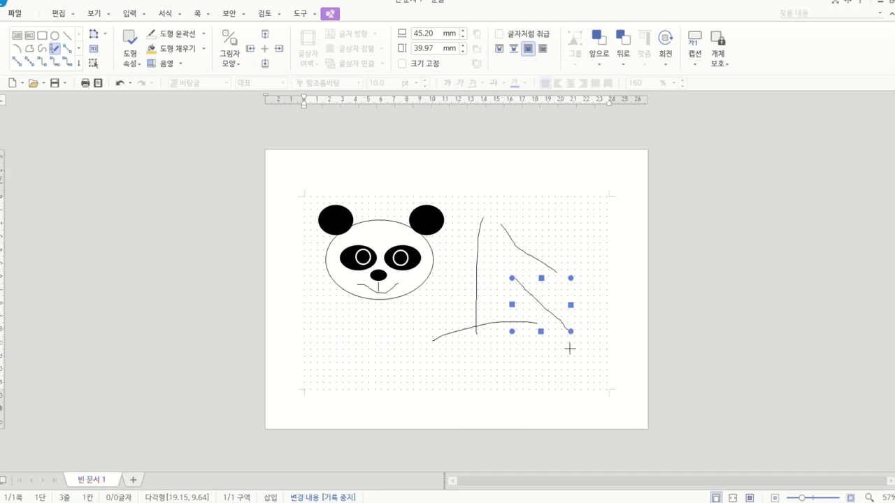
key("Escape")
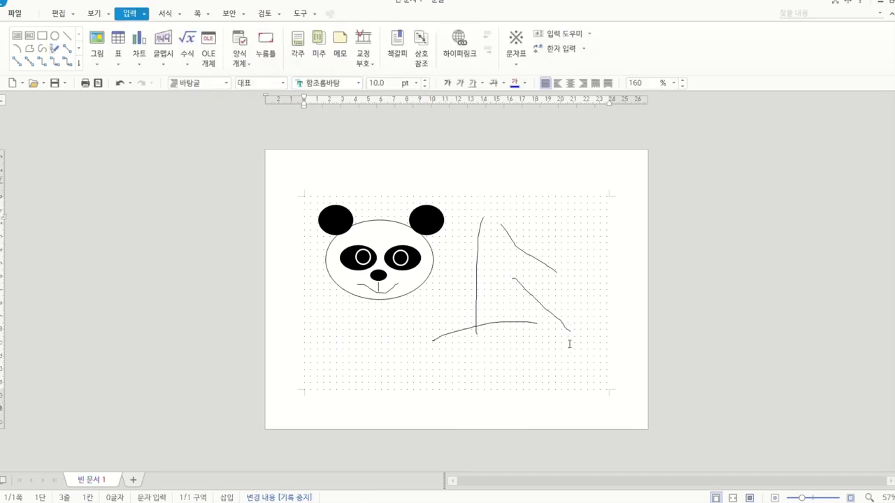
- Delete the four freehand practice strokes beside the panda face one by one
left_click(562, 323)
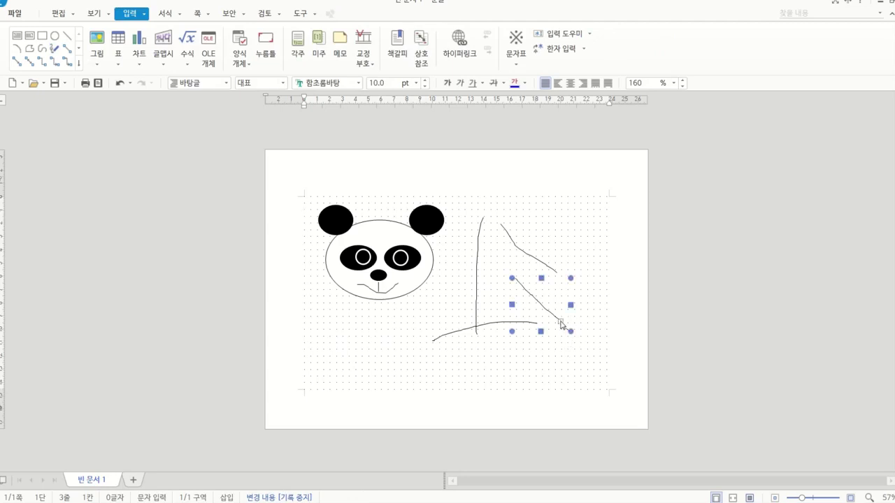
key("Delete")
left_click(537, 263)
key("Delete")
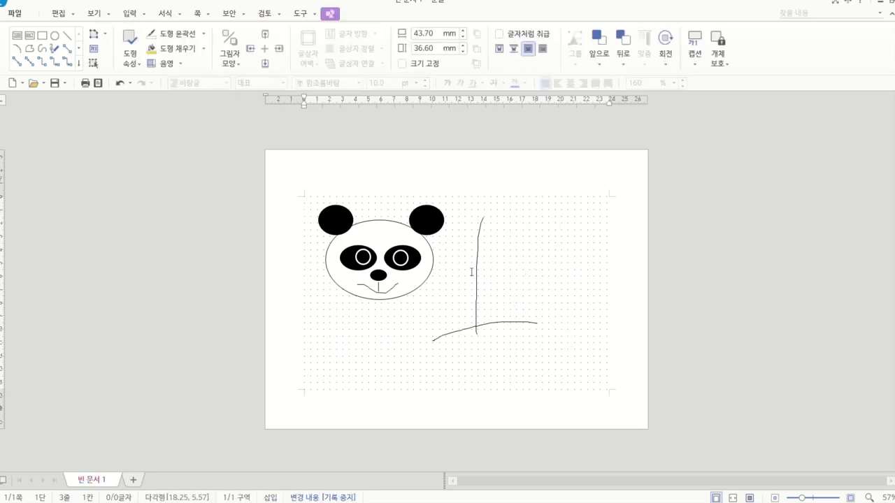
left_click(476, 276)
key("Delete")
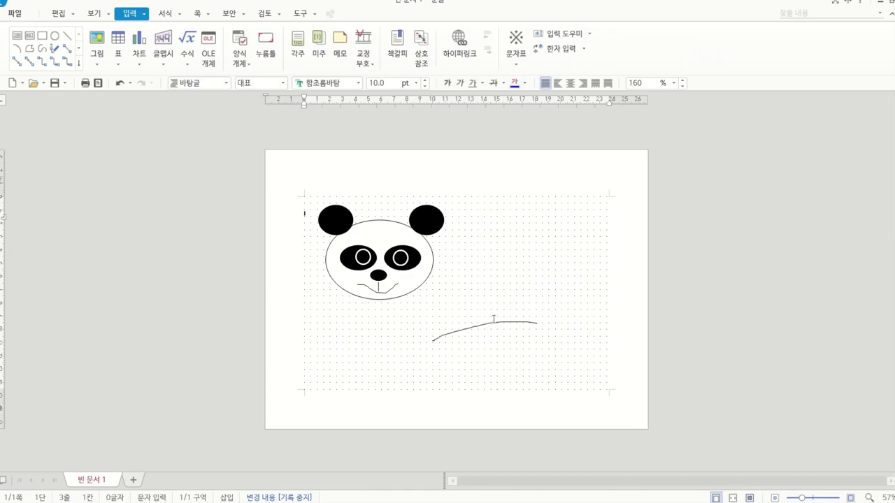
left_click(494, 323)
key("Delete")
- Draw a rising straight line about 84 mm wide and an S-shaped curve about 131 mm wide below the face
left_click(68, 37)
left_click_drag(422, 321, 529, 297)
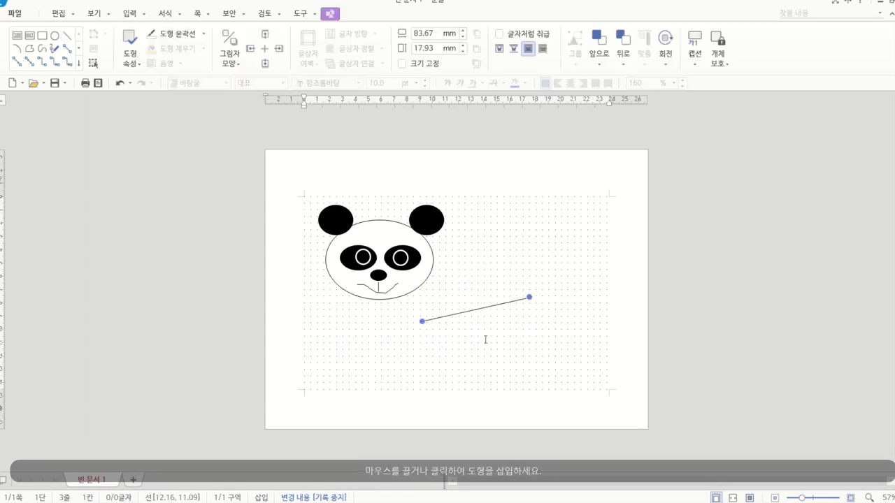
left_click(43, 49)
left_click(355, 329)
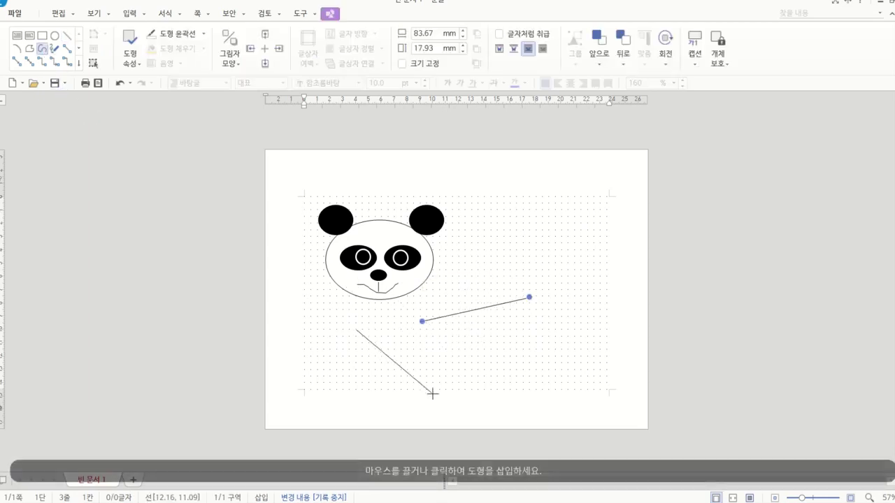
left_click(435, 360)
left_click(492, 327)
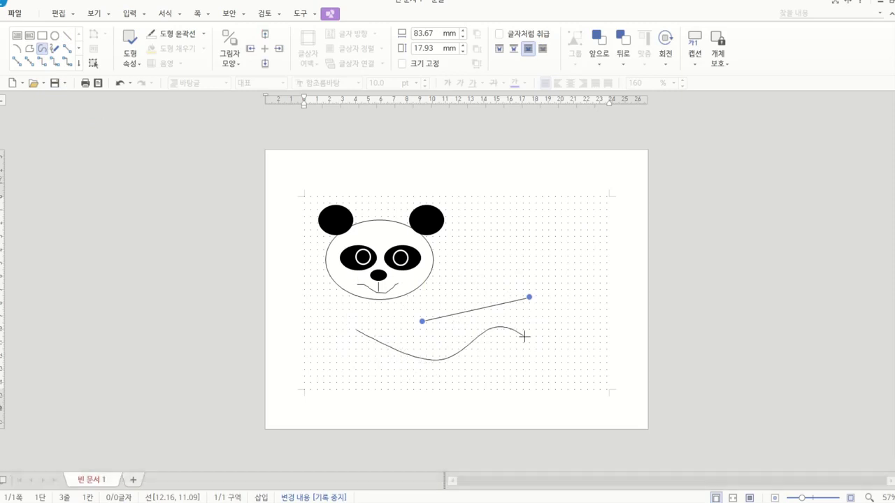
double_click(524, 337)
key("Escape")
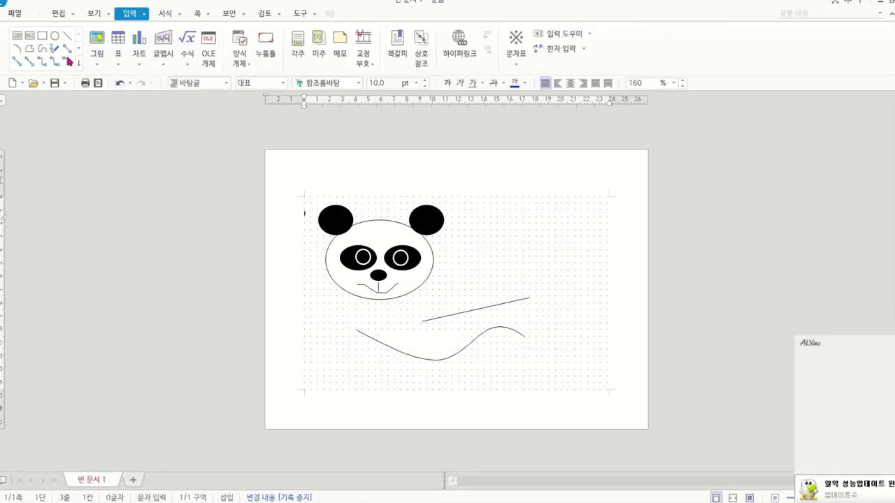
- Draw a freehand stroke about 70 mm wide near the page's lower edge, below the S-shaped curve
left_click(55, 48)
left_click_drag(333, 341, 424, 381)
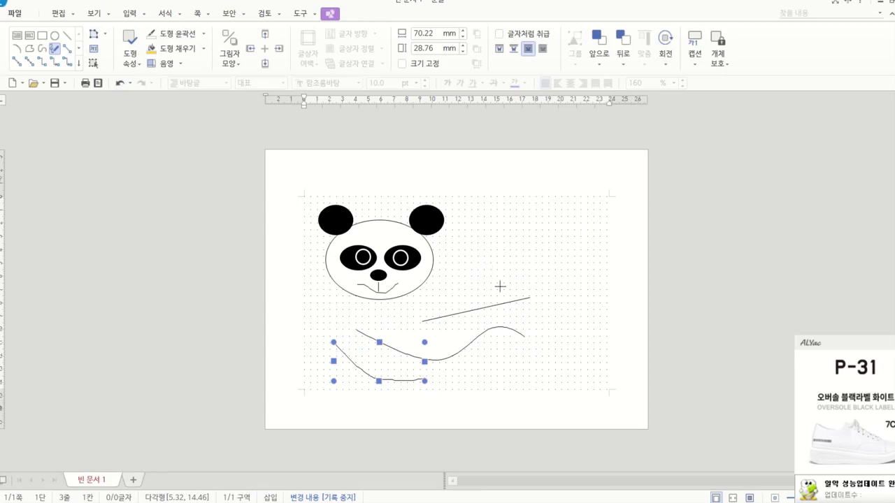
key("Escape")
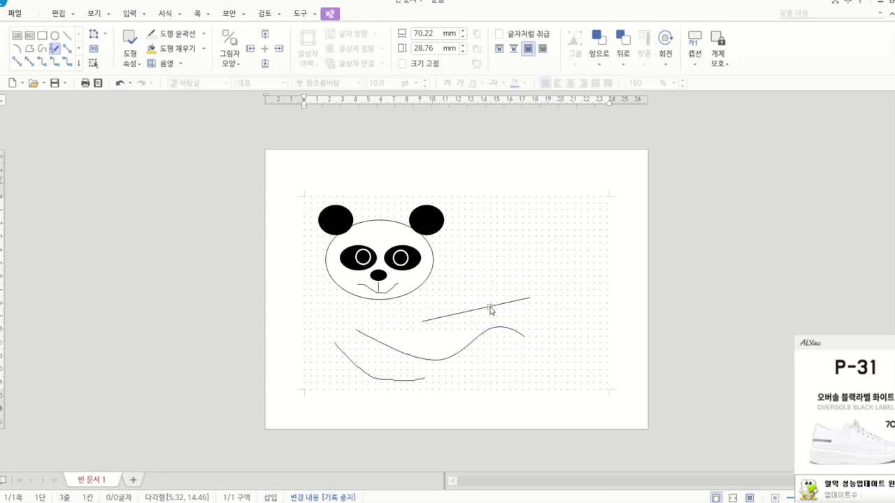
- Delete the S-shaped curve, the straight line and the freehand stroke below the panda face
left_click(475, 342)
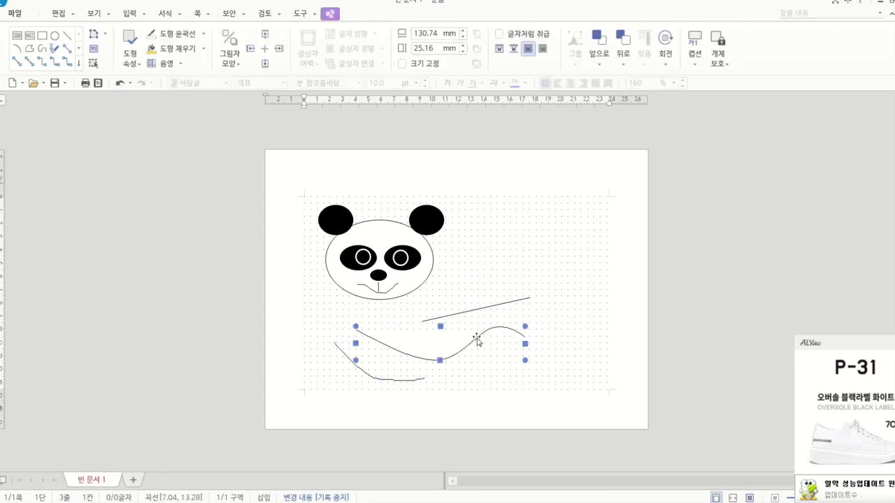
key("Delete")
left_click(485, 309)
key("Delete")
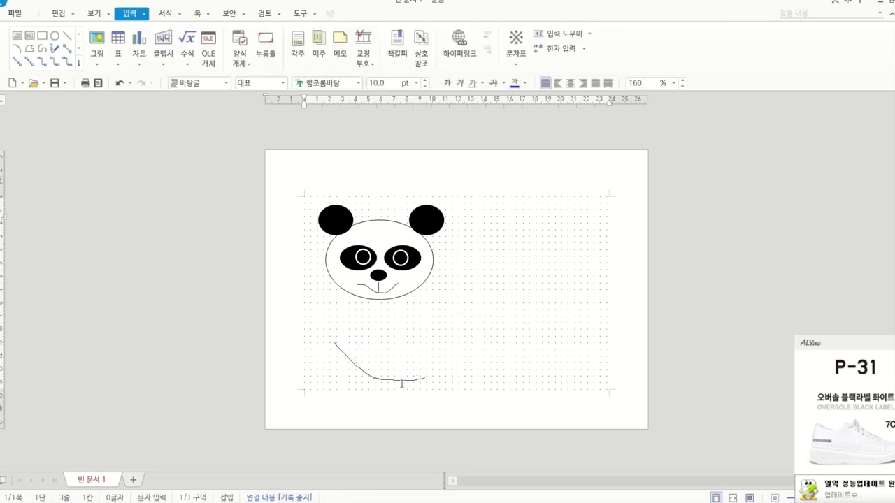
left_click(402, 380)
key("Delete")
- Copy the two ears and the face ellipse individually into the empty area to the right of the panda
left_click_drag(340, 222, 495, 225)
left_click_drag(427, 223, 559, 229)
left_click_drag(378, 229, 517, 239)
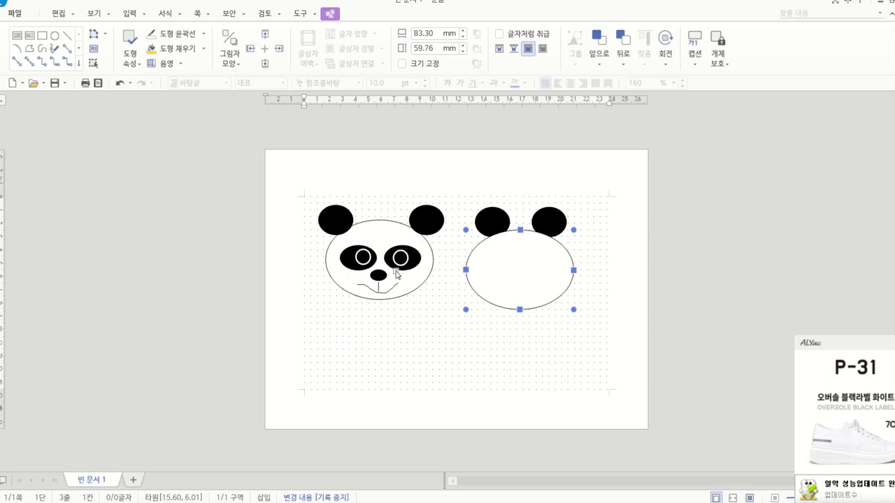
left_click(531, 312)
left_click(527, 249)
- Undo the copying of the face ellipse and both ears, and deselect the remaining ear
left_click(120, 84)
left_click(120, 85)
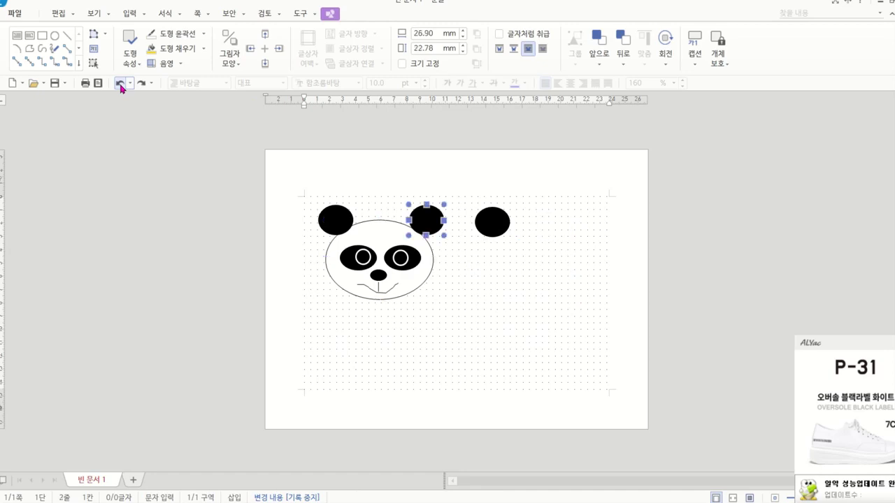
left_click(120, 85)
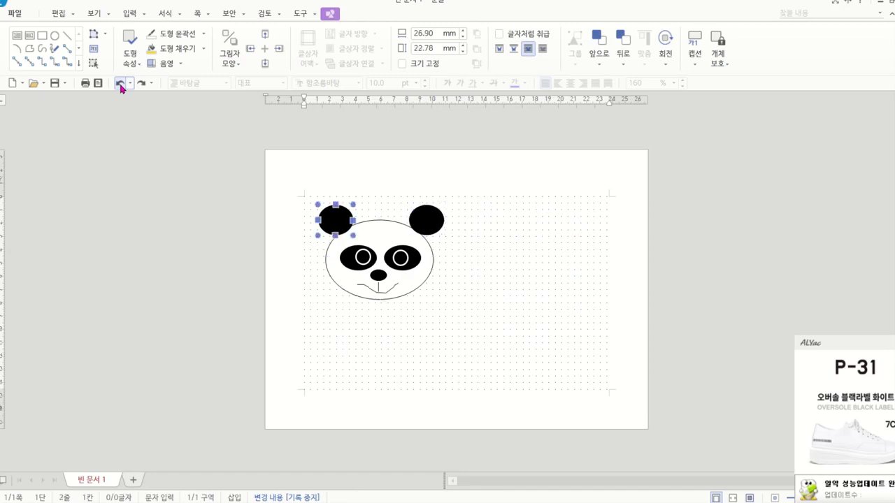
left_click(382, 162)
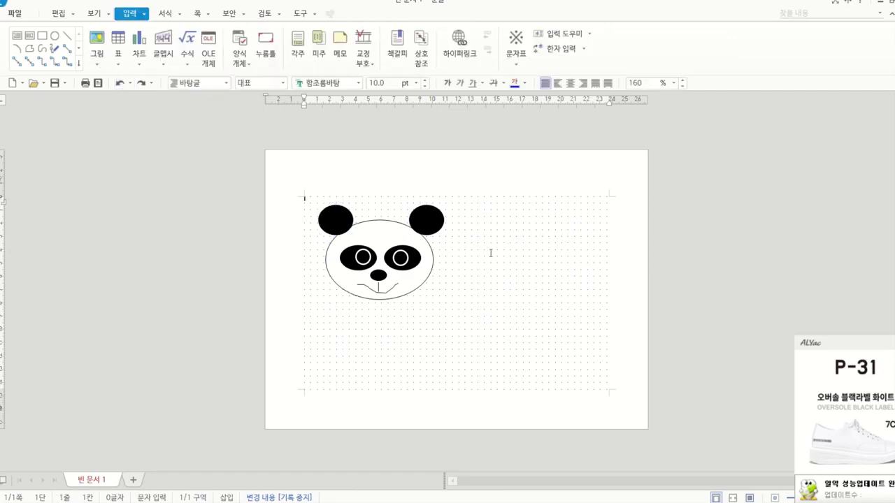
left_click(336, 223)
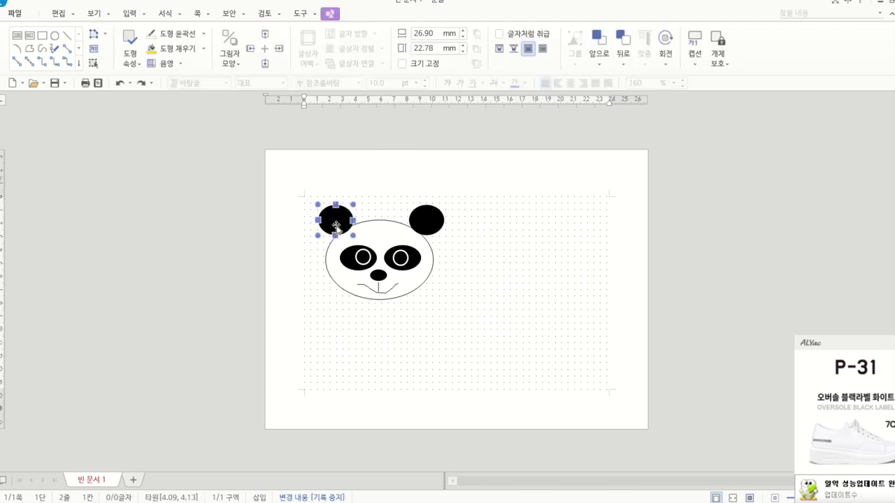
left_click(370, 189)
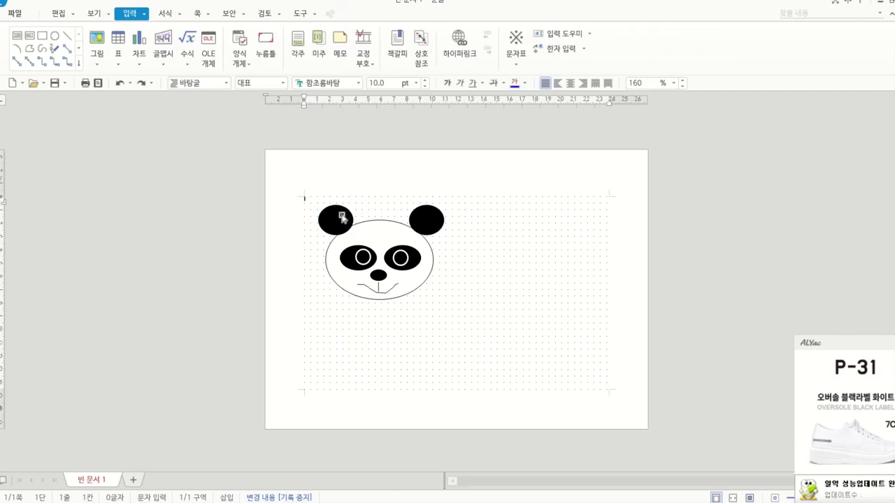
- Select all the shapes that make up the panda face, group them into one object, and dismiss the advertisement pop-up
left_click(342, 218)
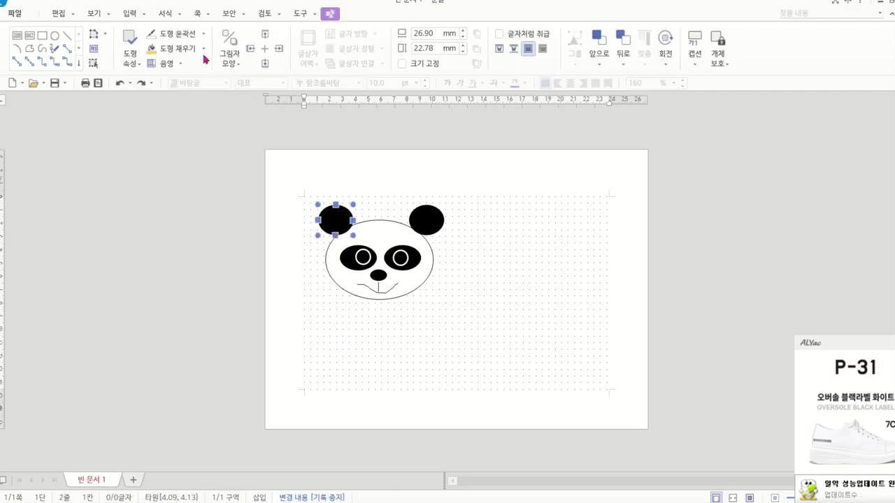
left_click(95, 64)
left_click_drag(296, 189, 474, 324)
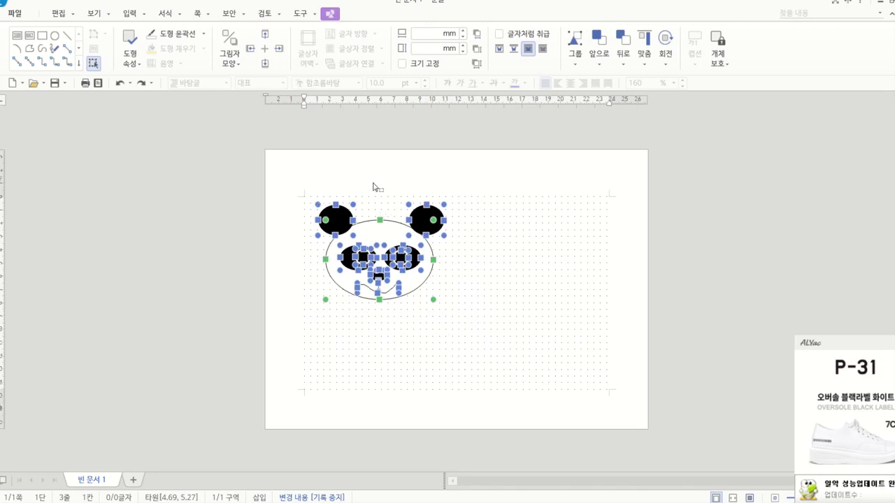
right_click(380, 235)
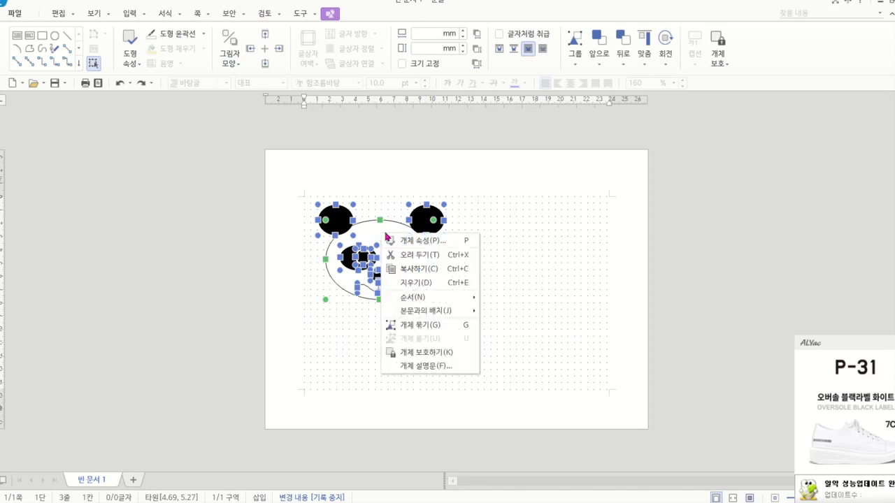
left_click(423, 325)
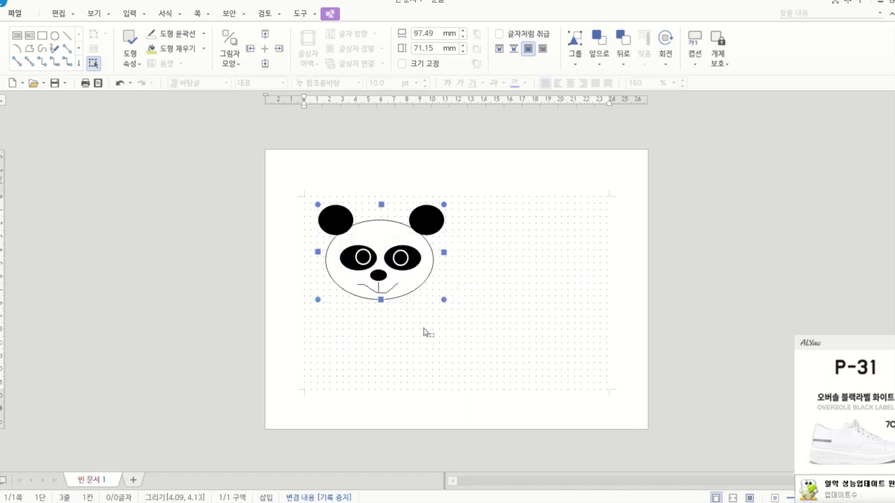
left_click(889, 337)
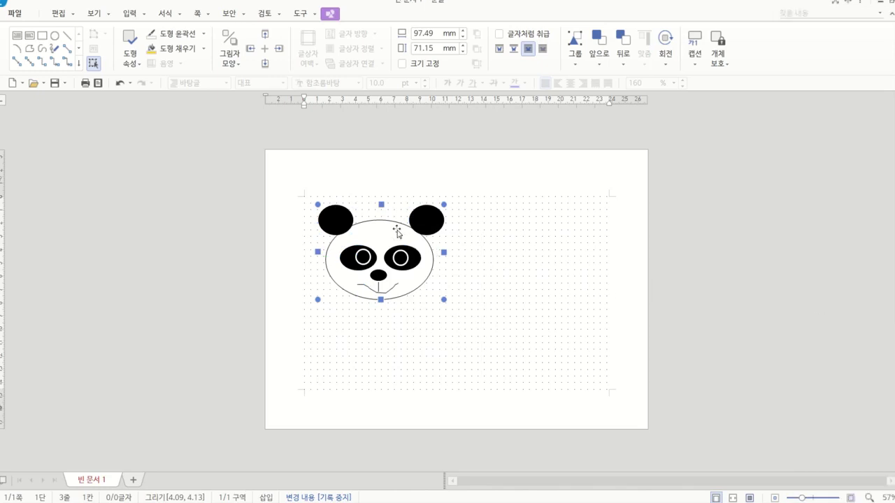
- Reposition the grouped panda in the upper left of the gridded area and copy it three times into a two-by-two arrangement
left_click_drag(397, 231, 511, 240)
left_click_drag(442, 239, 371, 225)
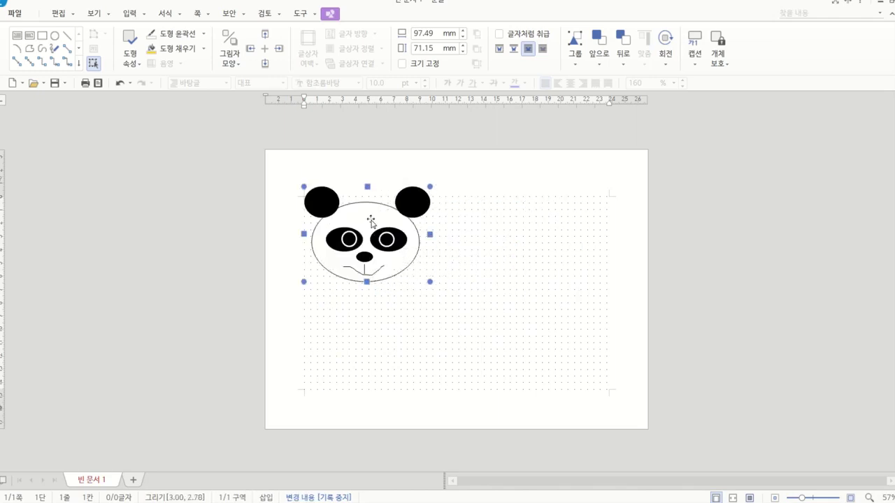
left_click_drag(355, 213, 406, 236)
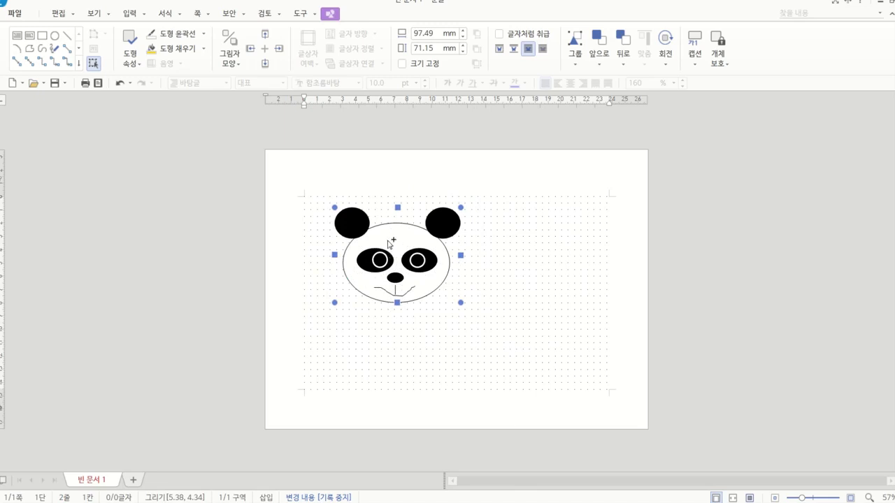
mouse_move(385, 241)
left_mouse_down()
mouse_move(520, 246)
mouse_move(531, 228)
mouse_move(533, 288)
mouse_move(394, 326)
mouse_move(525, 328)
mouse_move(535, 319)
left_mouse_up()
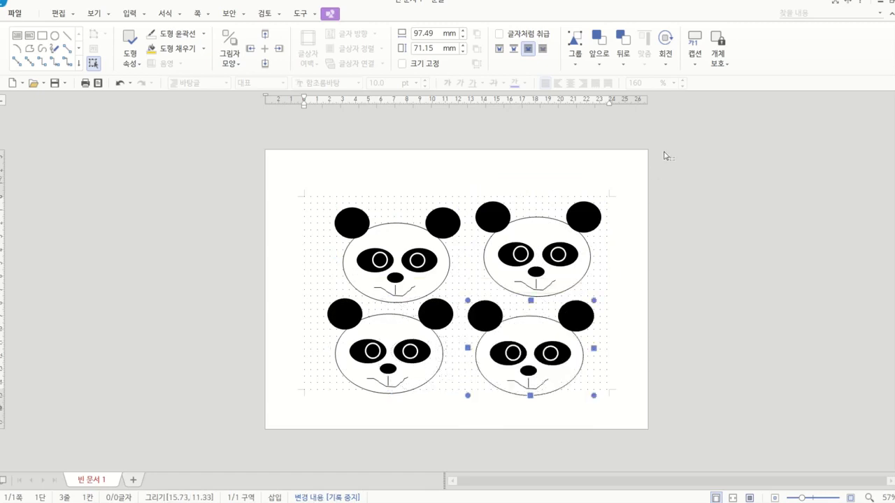